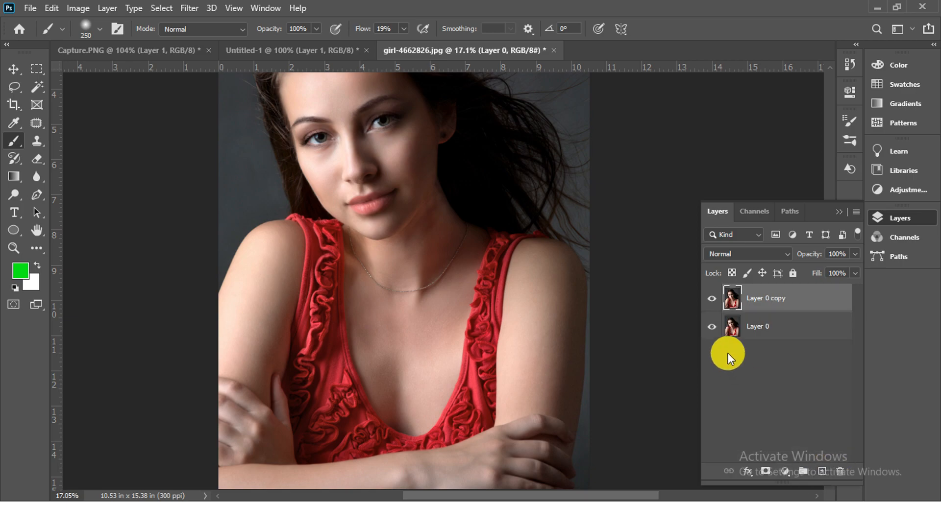
Create a new empty path and activate the Pen tool for outlining the red top
left_click(790, 211)
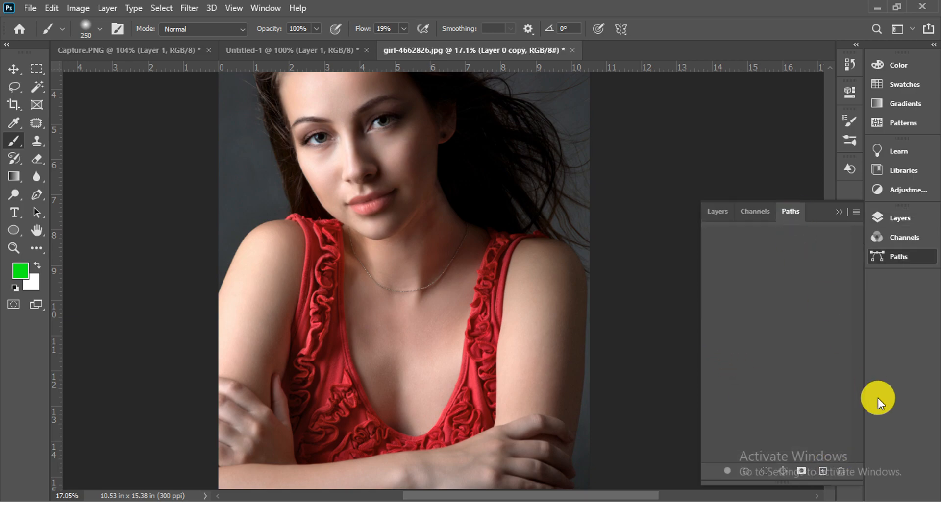
left_click(823, 471)
left_click(37, 194)
Begin the path along the lower edge of the image-left shoulder strap, placing anchors out to the strap's outer tip
left_click_drag(310, 196, 401, 234)
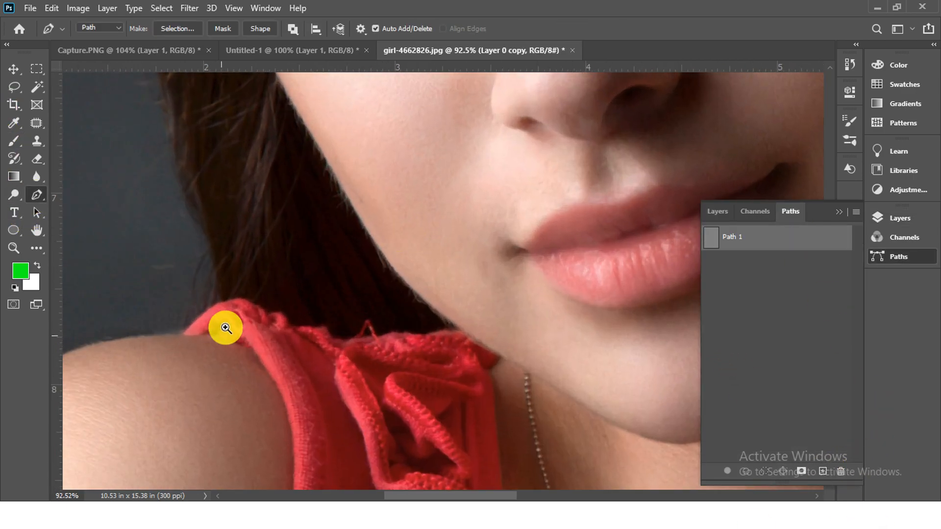
left_click_drag(224, 327, 271, 343)
left_click(268, 386)
left_click_drag(259, 376, 247, 370)
left_click(198, 358)
left_click(184, 353)
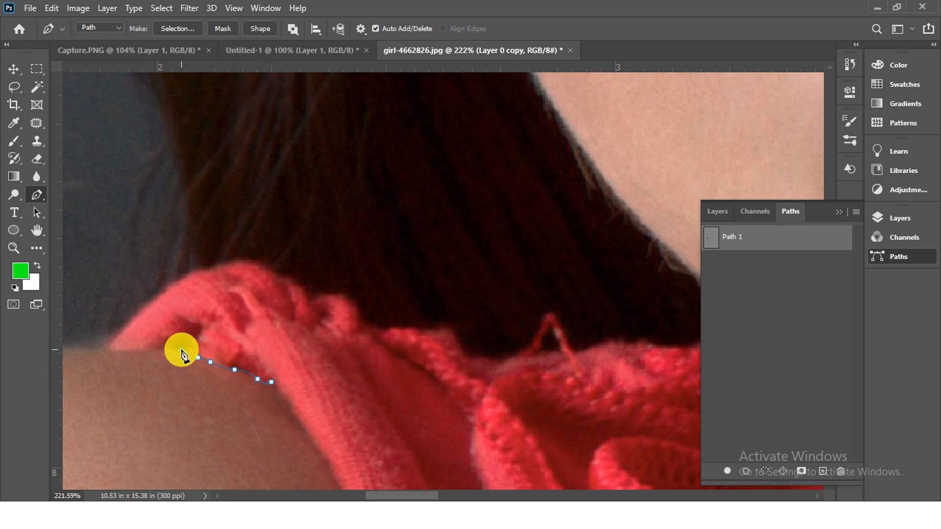
left_click(181, 350)
left_click(146, 350)
left_click(107, 348)
Trace the upper edge of the image-left strap over the shoulder, around the loose thread, to the corner below the chin
left_click_drag(202, 272, 224, 265)
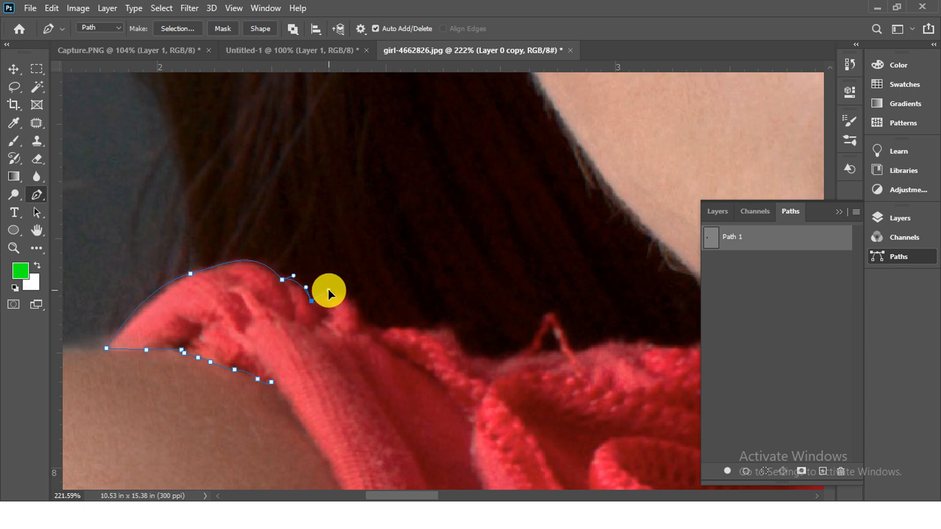
left_click_drag(364, 322, 362, 339)
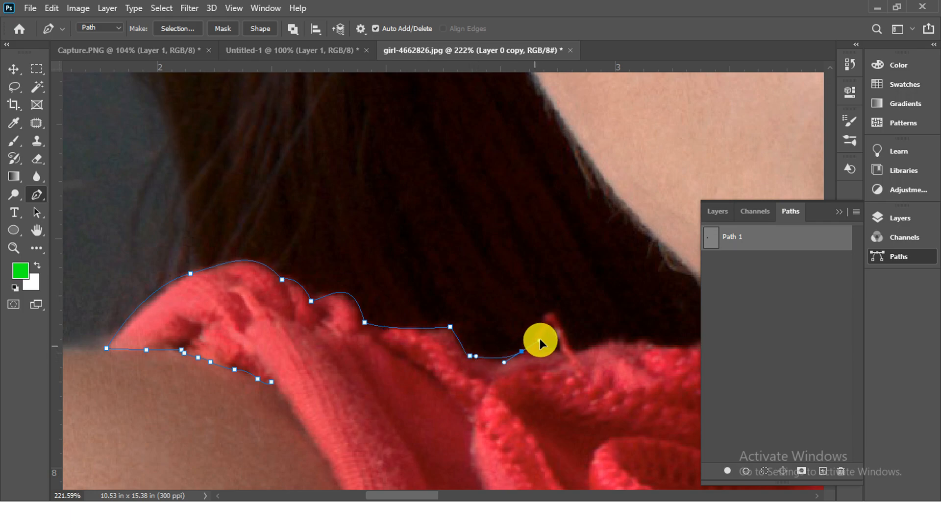
left_click(552, 313)
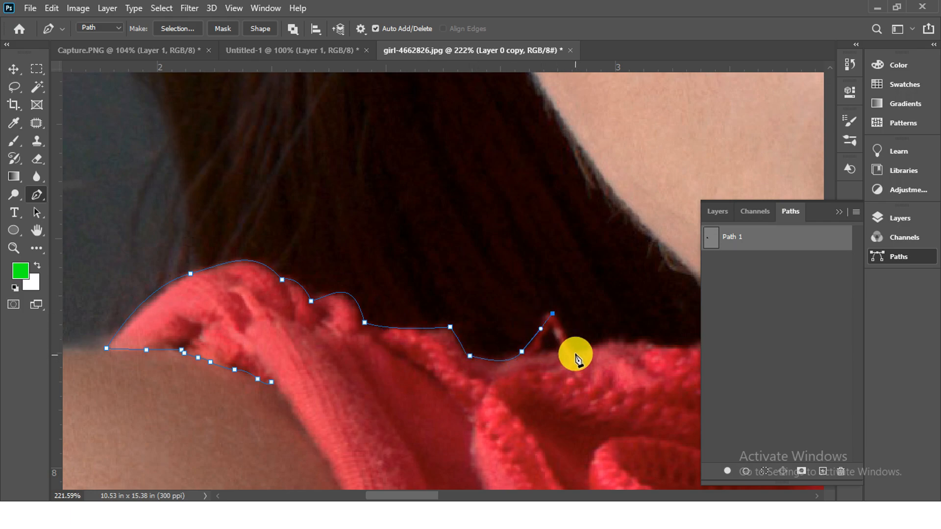
left_click_drag(691, 362, 442, 310)
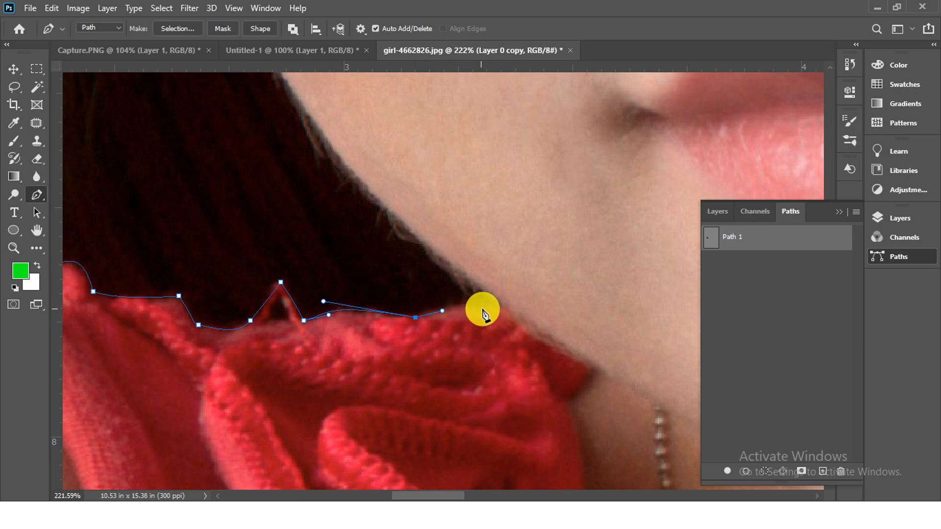
left_click_drag(589, 367, 431, 159)
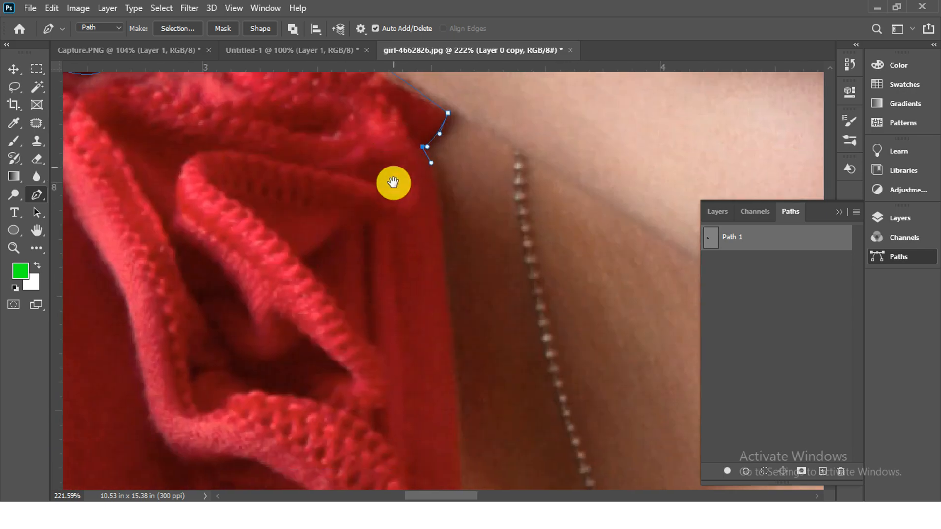
Continue the path down the inner edge of the image-left strap, following the boundary between fabric and chest
left_click_drag(445, 251, 447, 323)
left_click_drag(455, 433, 357, 146)
left_click_drag(369, 302, 370, 341)
left_click_drag(361, 408, 363, 409)
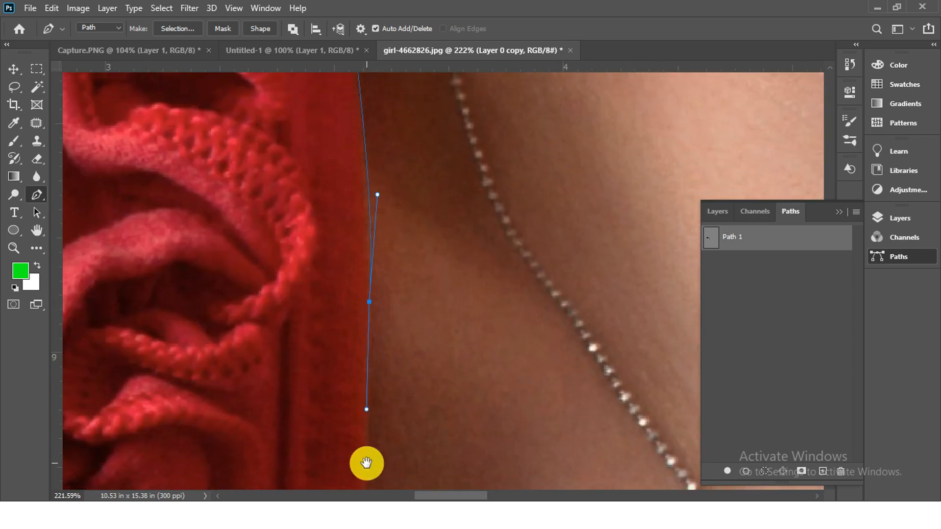
left_click_drag(366, 460, 361, 249)
left_click_drag(356, 308, 355, 363)
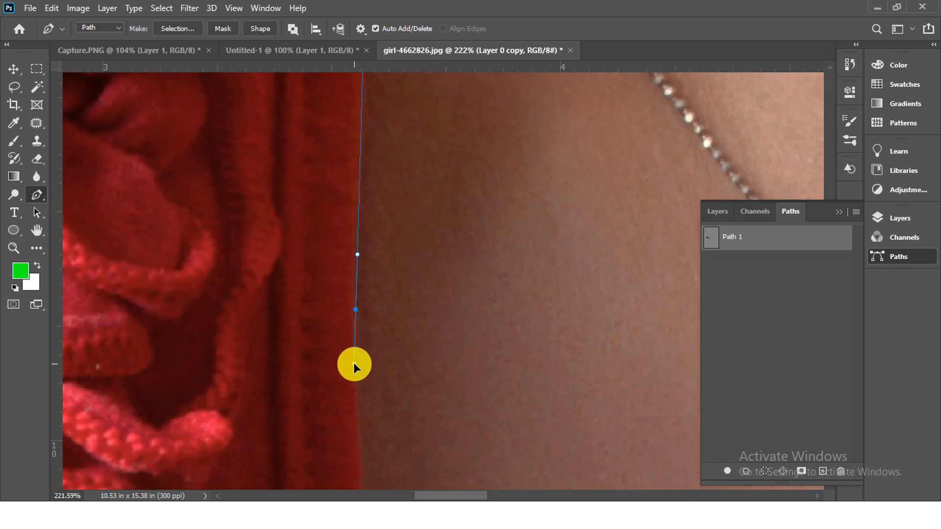
left_click_drag(359, 399, 323, 387)
left_click_drag(340, 350, 281, 78)
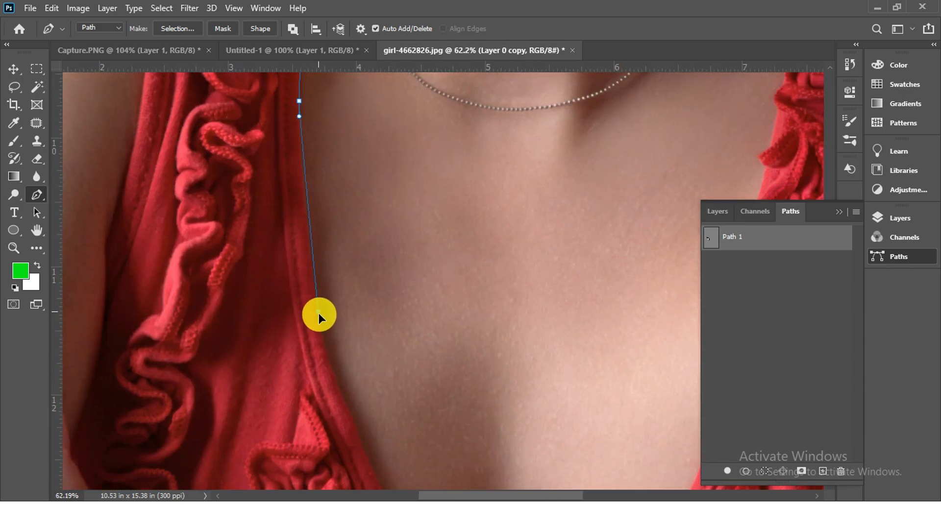
Trace the curved neckline from the image-left strap down to its lowest point at the center of the chest
left_click_drag(323, 345, 322, 346)
left_click_drag(349, 409, 275, 279)
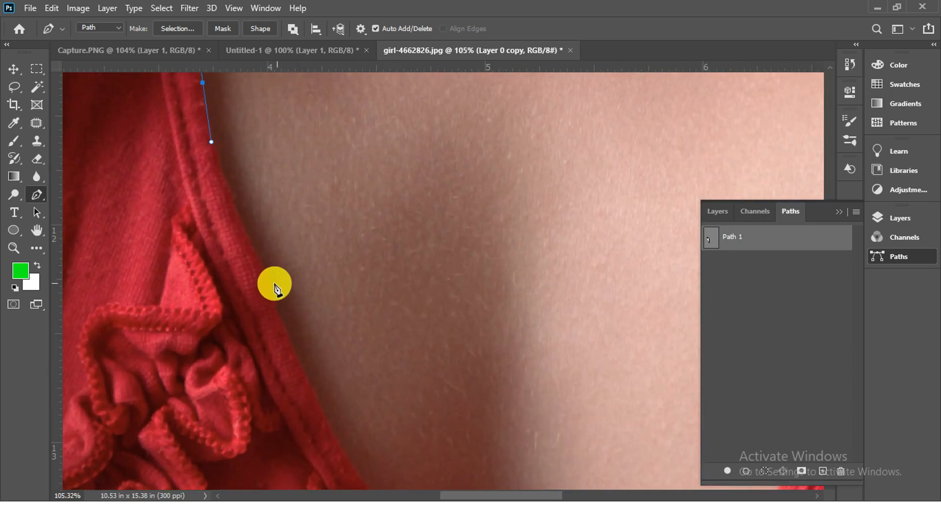
left_click_drag(295, 347, 295, 346)
left_click_drag(347, 380, 292, 155)
left_click_drag(326, 283, 356, 313)
left_click_drag(508, 399, 429, 317)
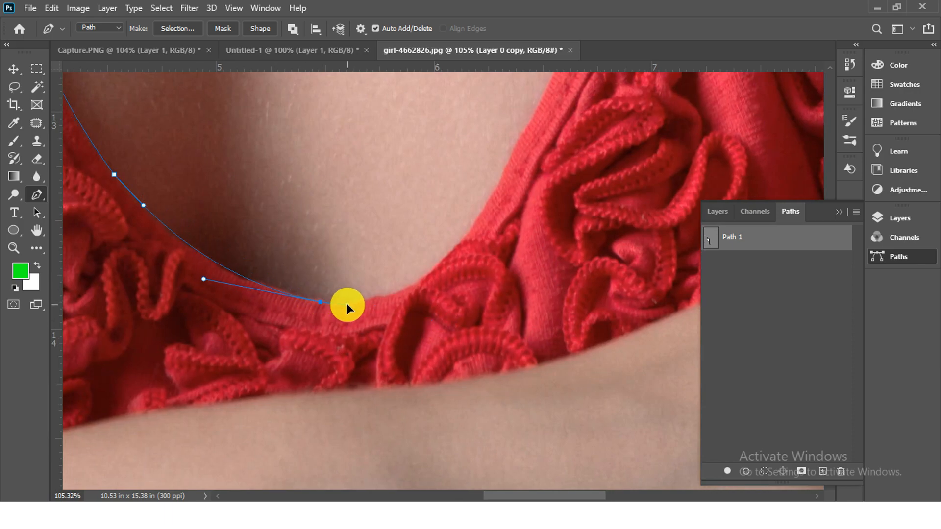
left_click_drag(345, 304, 345, 304)
Extend the path from the neckline's lowest point up its image-right side towards the ruffled strap
left_click_drag(453, 250, 308, 331)
left_click_drag(371, 183, 393, 161)
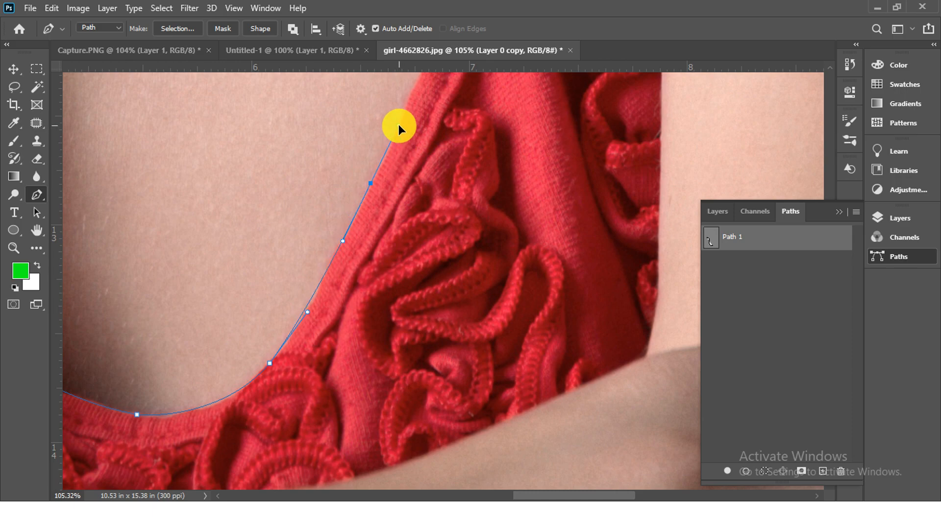
left_click_drag(399, 126, 370, 344)
left_click_drag(361, 225, 399, 375)
left_click_drag(385, 258, 399, 199)
left_click_drag(414, 145, 420, 120)
left_click_drag(419, 179, 424, 421)
Outline the protruding ruffles along the inner edge of the image-right strap with short curved segments
left_click(431, 323)
left_click_drag(436, 305, 478, 311)
left_click(405, 310)
left_click_drag(447, 278, 450, 265)
left_click(470, 170)
left_click_drag(472, 179, 445, 353)
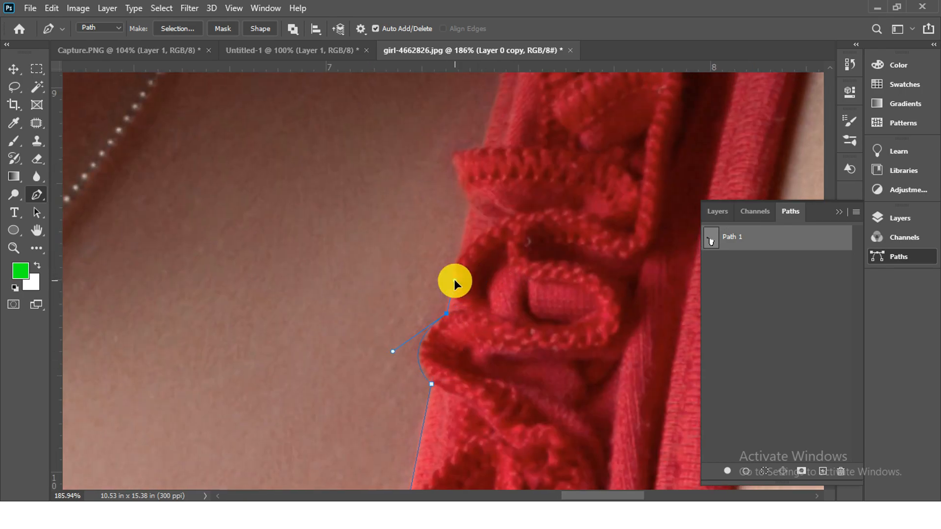
left_click_drag(469, 204, 474, 193)
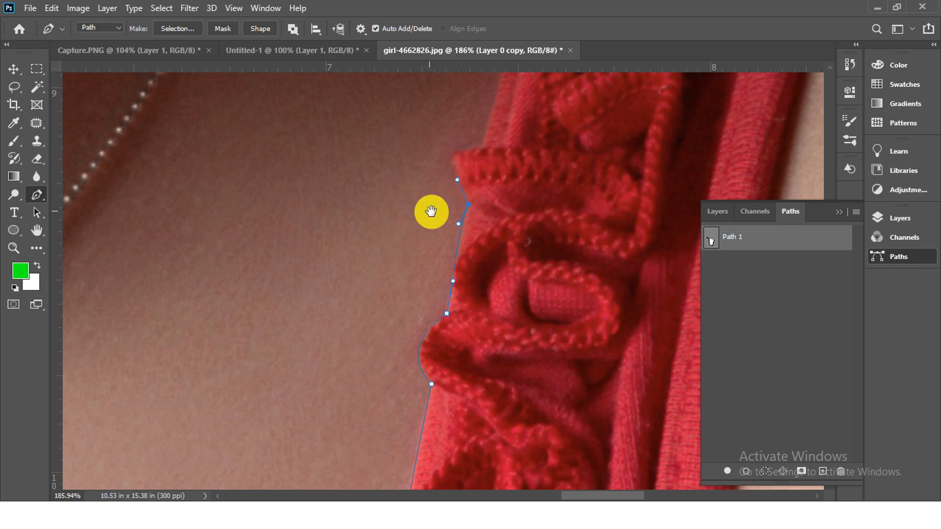
Trace around the uppermost protruding ruffle and up the remaining inner edge of the image-right strap towards the shoulder
scroll(426, 245, "up", 3)
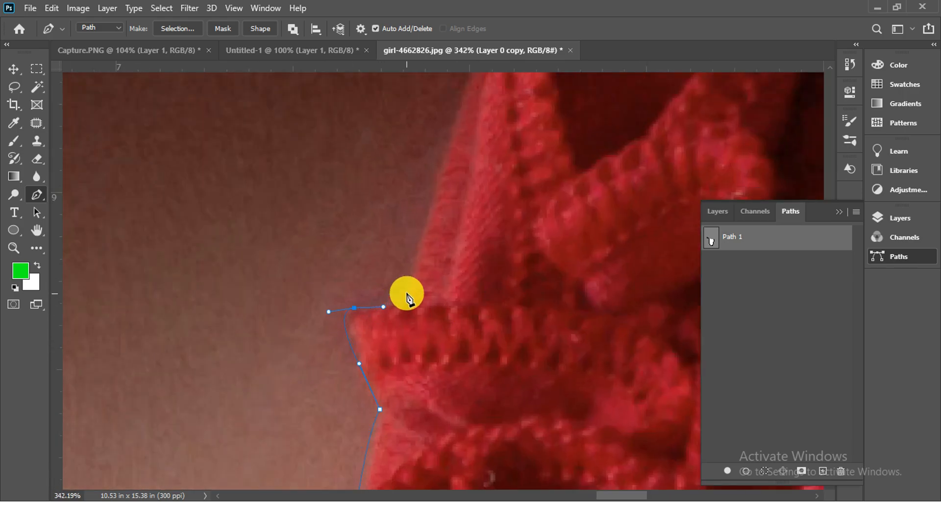
left_click(415, 265)
scroll(446, 220, "up", 3)
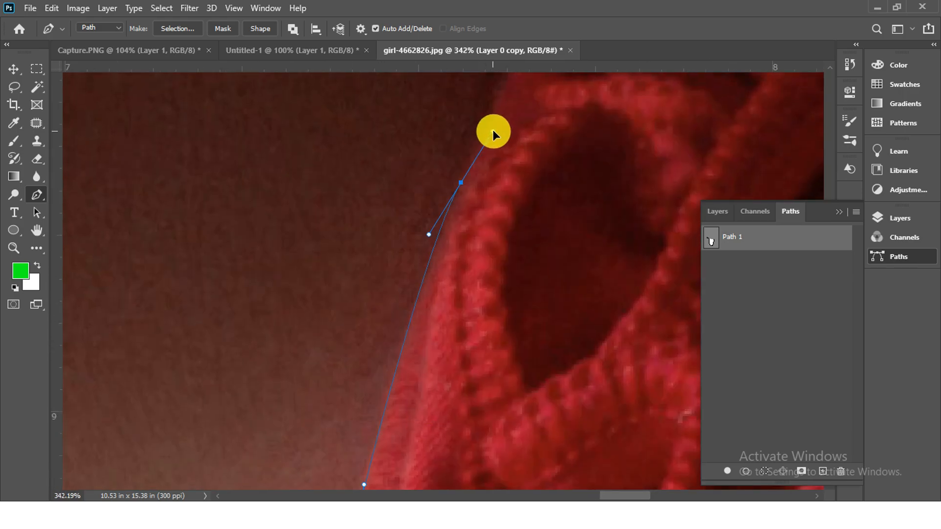
left_click_drag(493, 130, 494, 121)
scroll(307, 359, "down", 8)
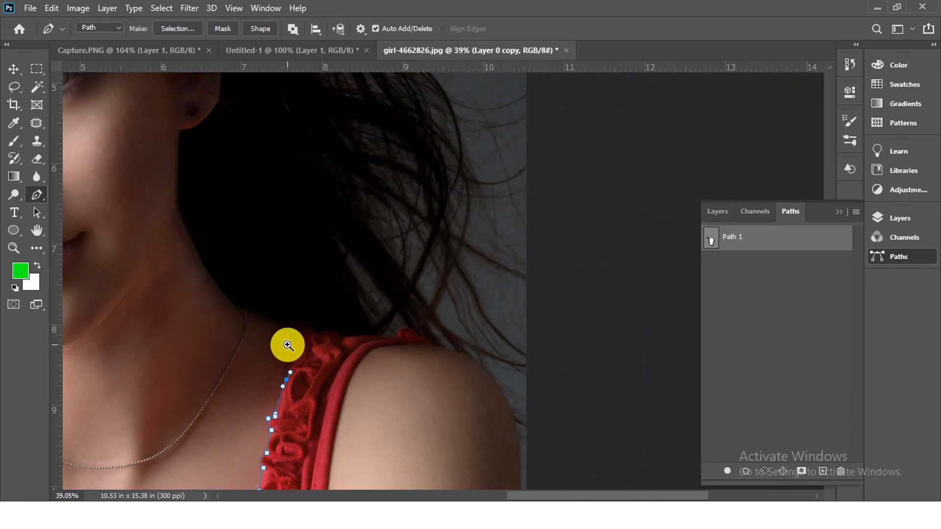
Round the strap's inner corner beside the neck and trace its ruffled top edge beneath the dark hair
scroll(288, 345, "up", 2)
scroll(289, 327, "up", 4)
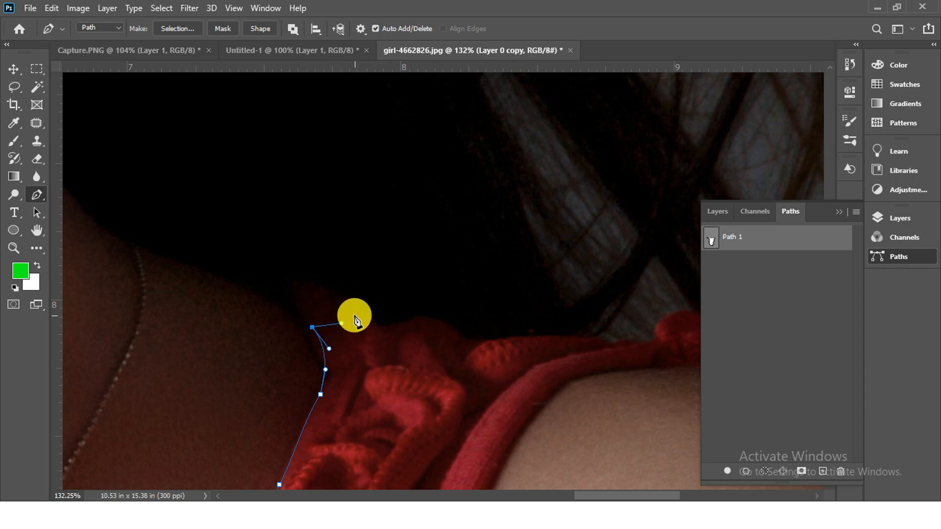
left_click_drag(395, 333, 404, 323)
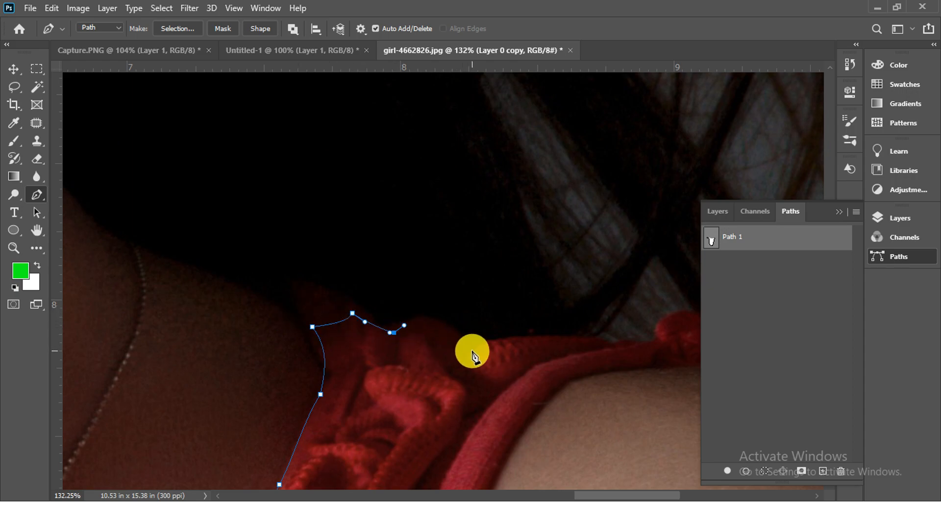
left_click_drag(472, 351, 495, 409)
scroll(393, 387, "right", 5)
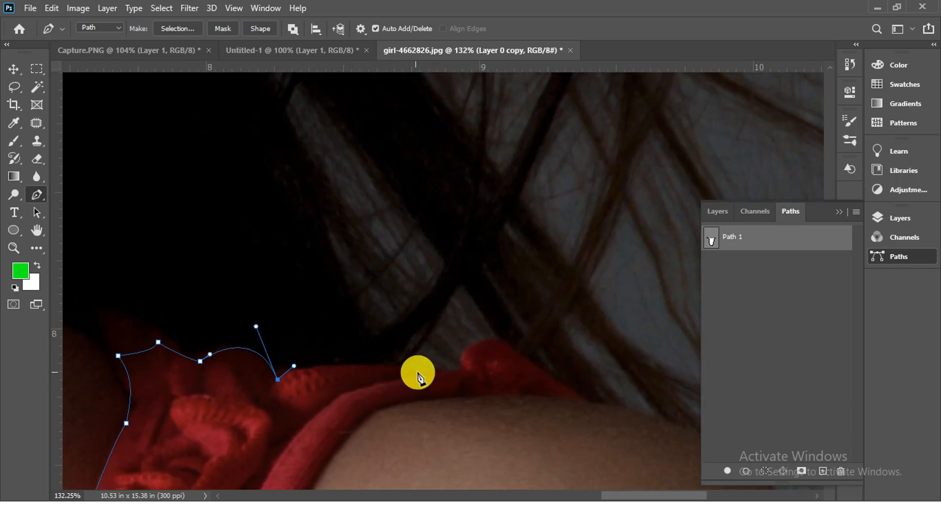
left_click_drag(422, 372, 477, 395)
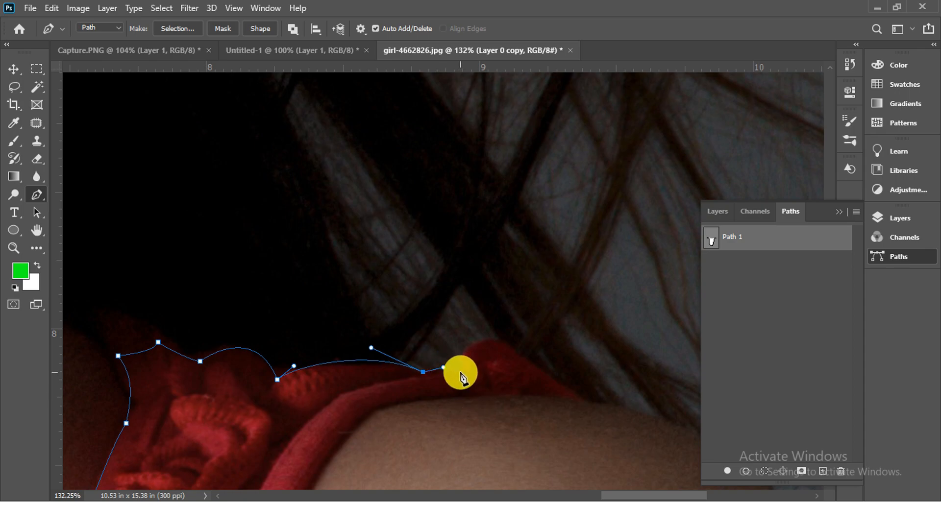
Curve the path over the rounded bump on the image-right shoulder and down to the strap's outer tip
scroll(460, 375, "up", 4)
left_click_drag(568, 323, 620, 354)
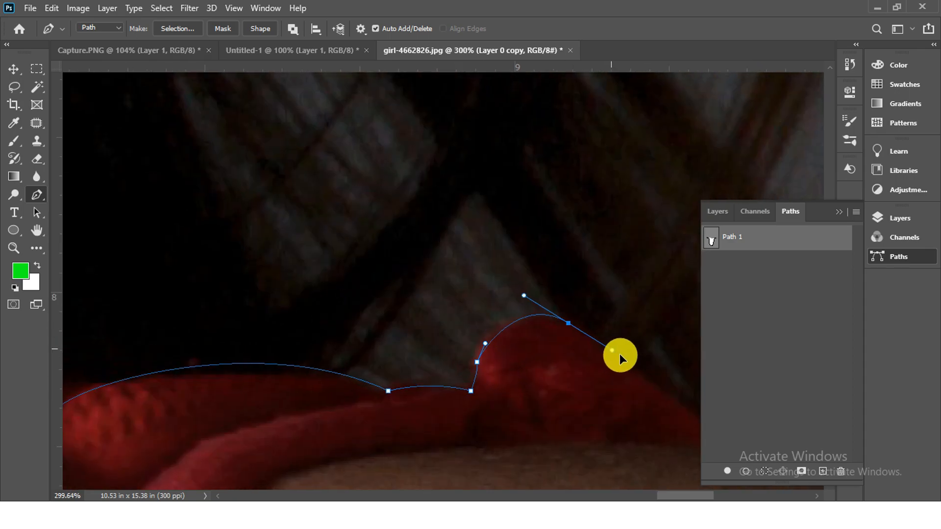
left_click(617, 365)
scroll(416, 336, "down", 3)
scroll(416, 336, "right", 10)
left_click(254, 268)
left_click(339, 321)
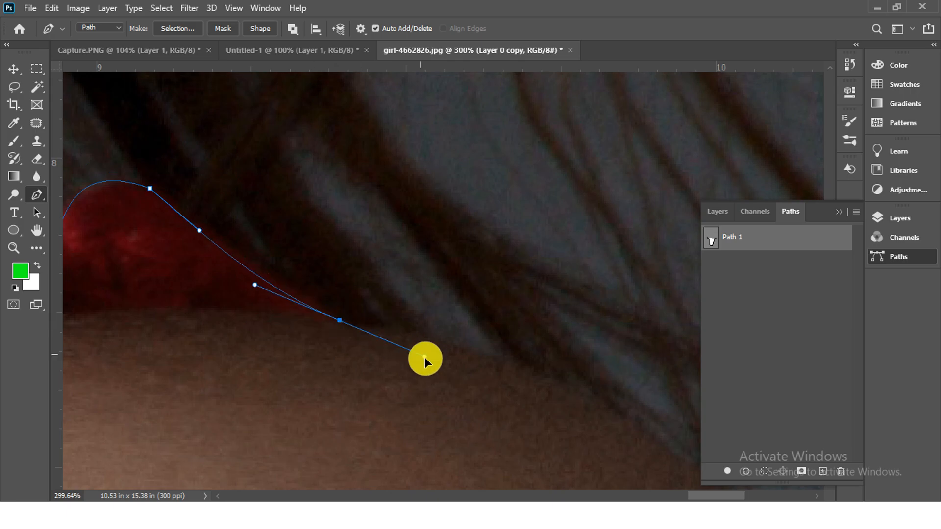
Trace back along the underside of the image-right strap and down the upper armhole edge against the skin
left_click(253, 311)
scroll(569, 275, "left", 8)
scroll(569, 274, "down", 1)
left_click_drag(272, 279, 212, 311)
scroll(413, 212, "left", 6)
scroll(413, 212, "down", 4)
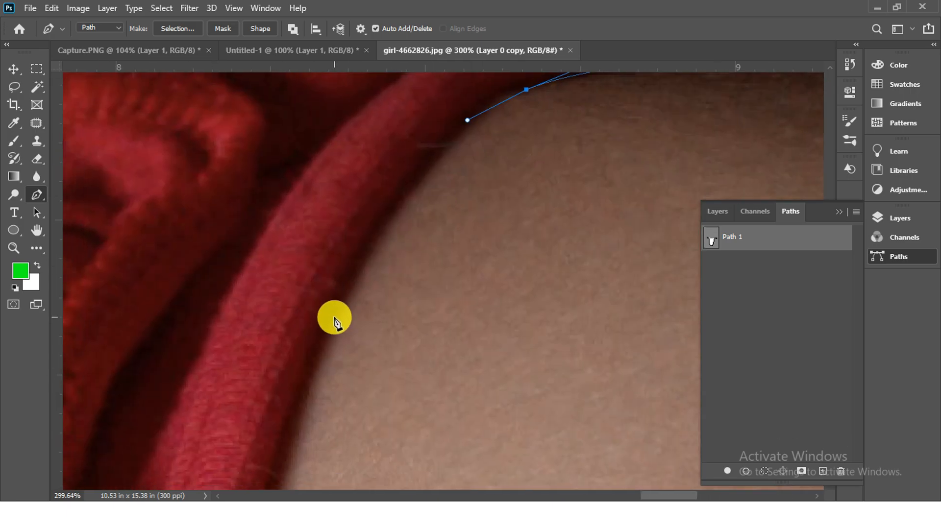
left_click_drag(330, 336, 283, 464)
scroll(295, 453, "down", 5)
left_click_drag(374, 281, 448, 81)
left_click_drag(328, 381, 330, 436)
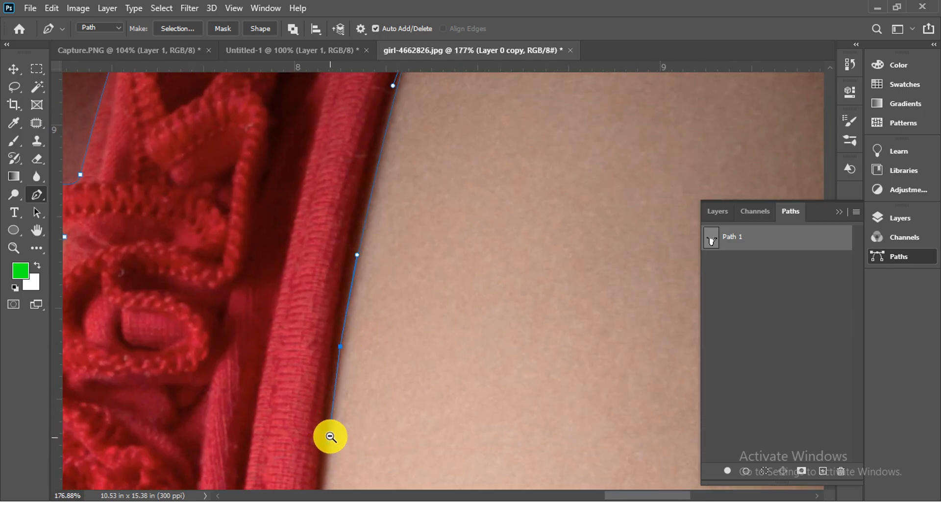
Continue the path down the image-right side of the top to the corner where the fabric meets the hand
scroll(408, 86, "down", 3)
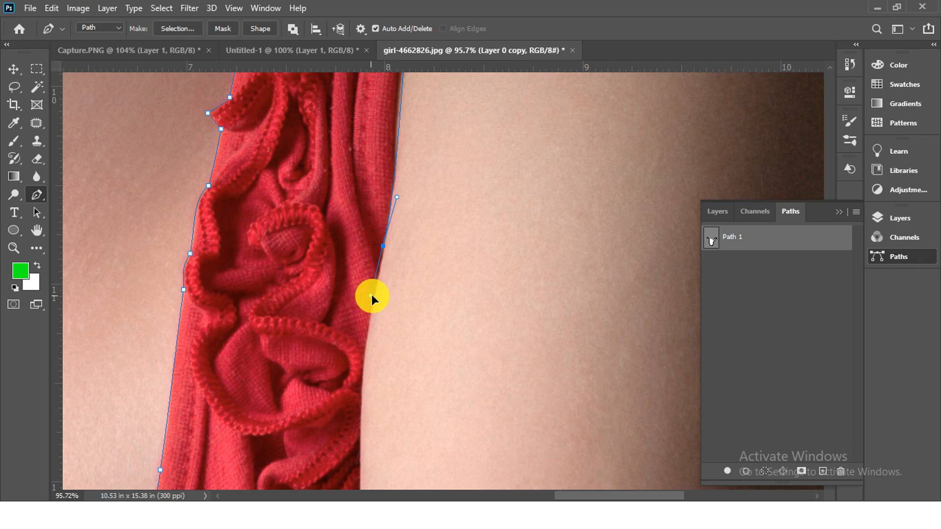
scroll(372, 298, "down", 5)
scroll(392, 244, "left", 2)
left_click_drag(404, 188, 405, 199)
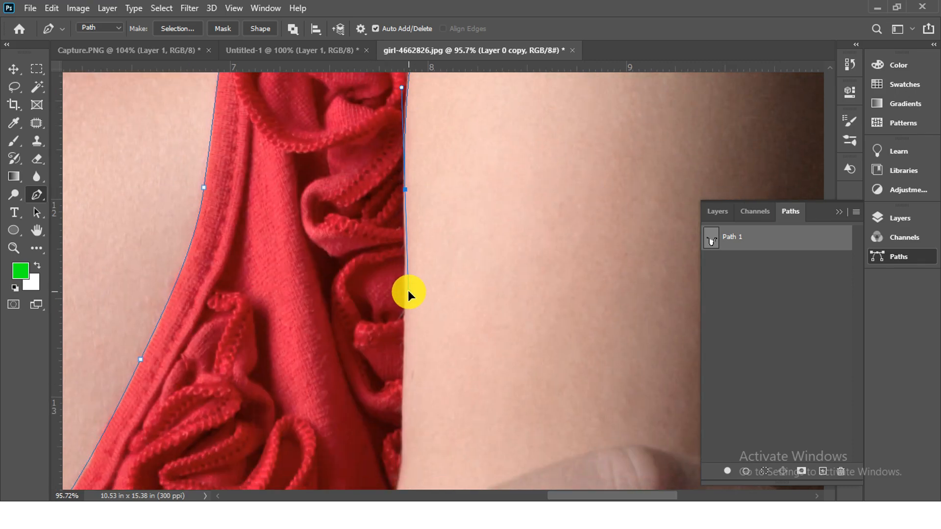
scroll(421, 289, "down", 4)
scroll(421, 289, "left", 2)
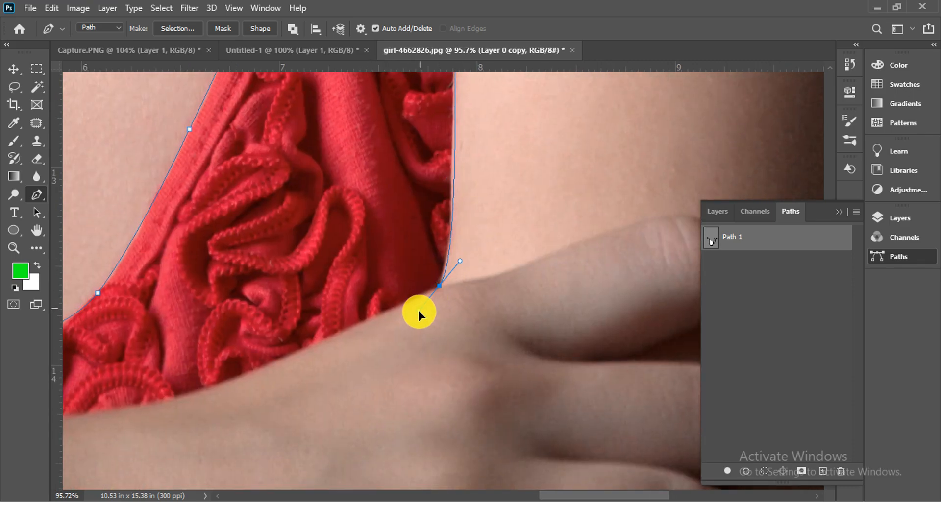
Trace the top's lower edge along the hand and forearm, from the image-right corner to beneath the neckline
left_click_drag(244, 373, 194, 391)
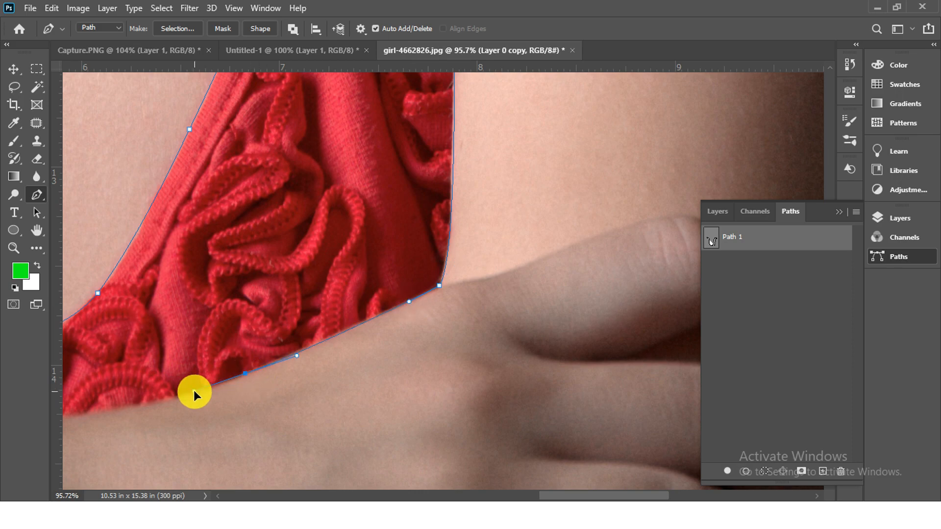
left_click(194, 393)
scroll(314, 347, "down", 2)
scroll(314, 348, "left", 6)
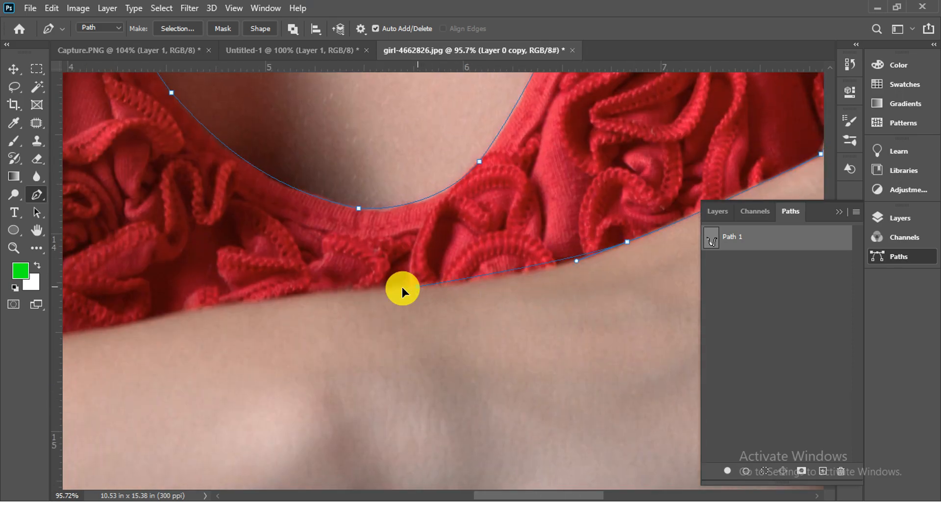
scroll(290, 330, "left", 5)
scroll(289, 329, "down", 1)
left_click(507, 278)
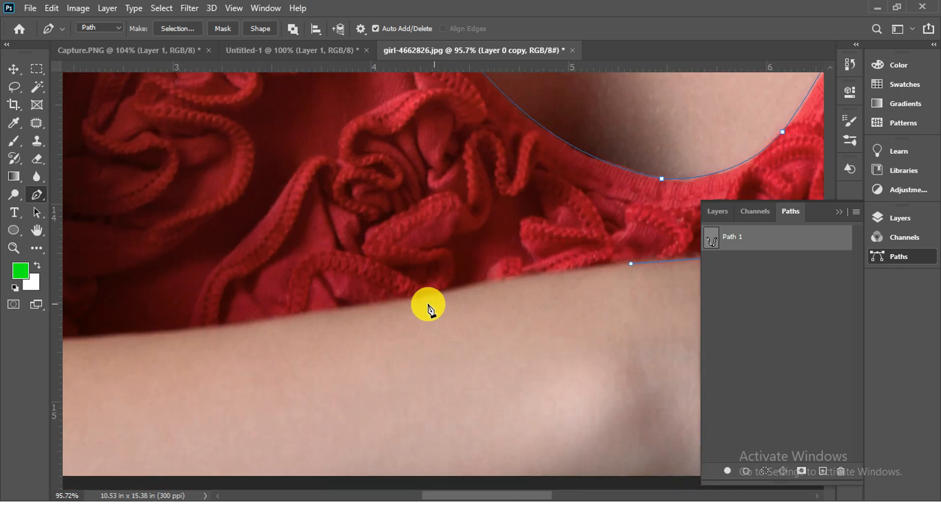
Continue the path along the top's lower edge above the forearm to the image-left corner where fabric meets the hand
left_click(389, 303)
left_click(266, 320)
scroll(266, 320, "left", 5)
left_click(392, 339)
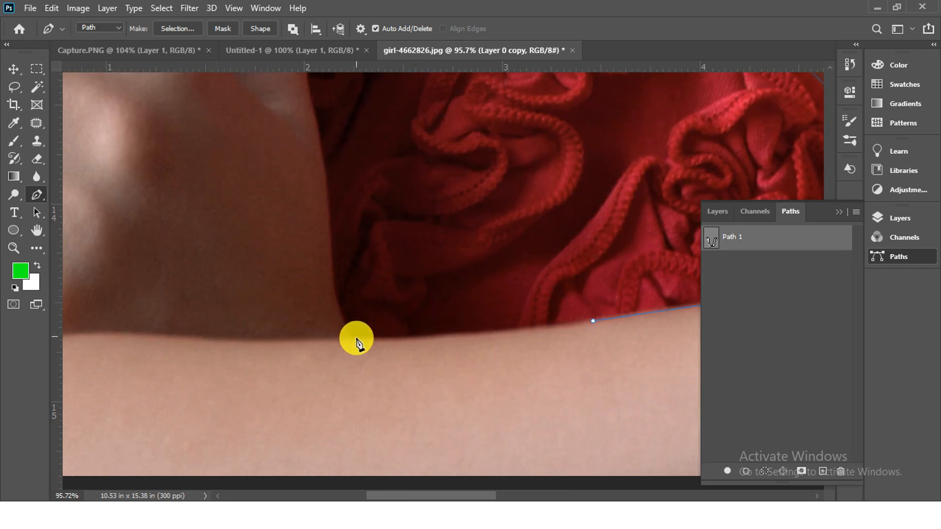
left_click(351, 339)
Trace the path up the image-left side of the top, following the hand and finger to just past the fingertip
left_click_drag(334, 287, 328, 251)
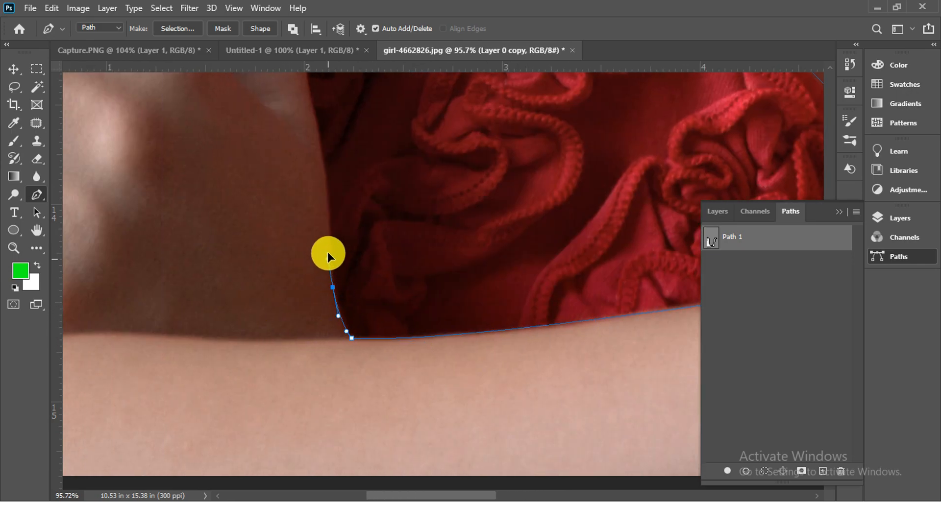
scroll(330, 235, "up", 4)
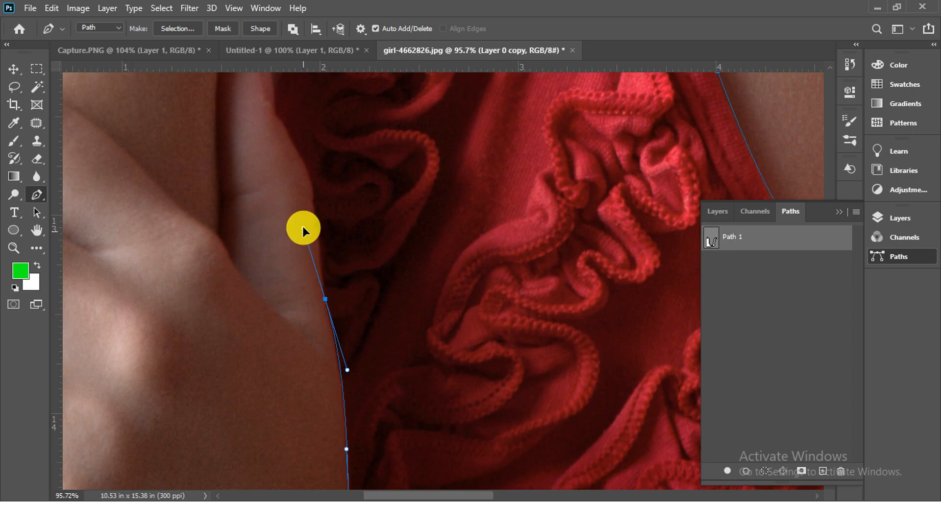
left_click(314, 209)
scroll(314, 208, "up", 4)
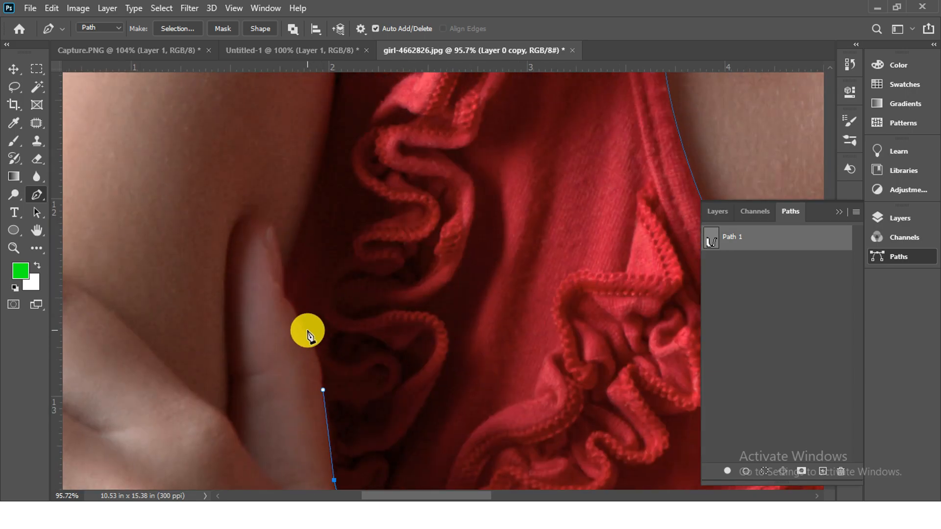
left_click_drag(302, 324, 274, 283)
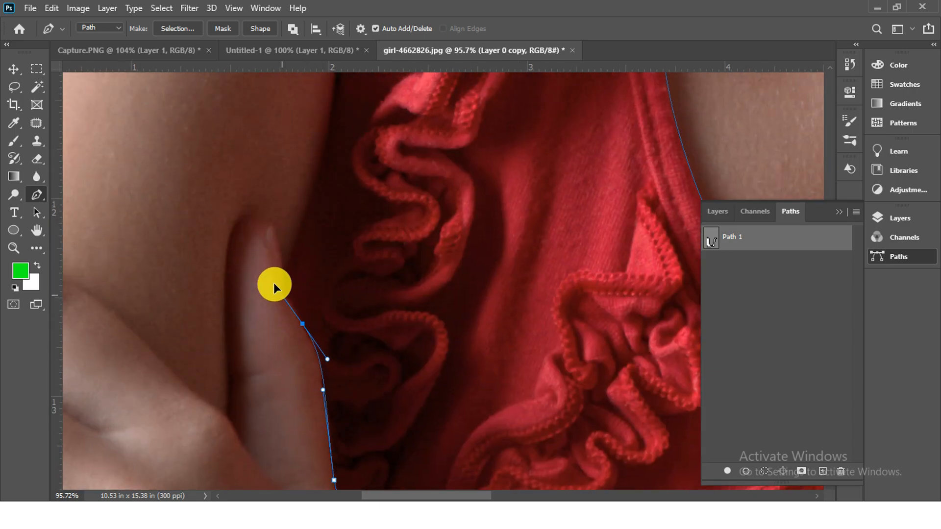
left_click(300, 224)
Trace the image-left armhole edge up to the shoulder strap and close the path at its starting point
scroll(300, 219, "up", 5)
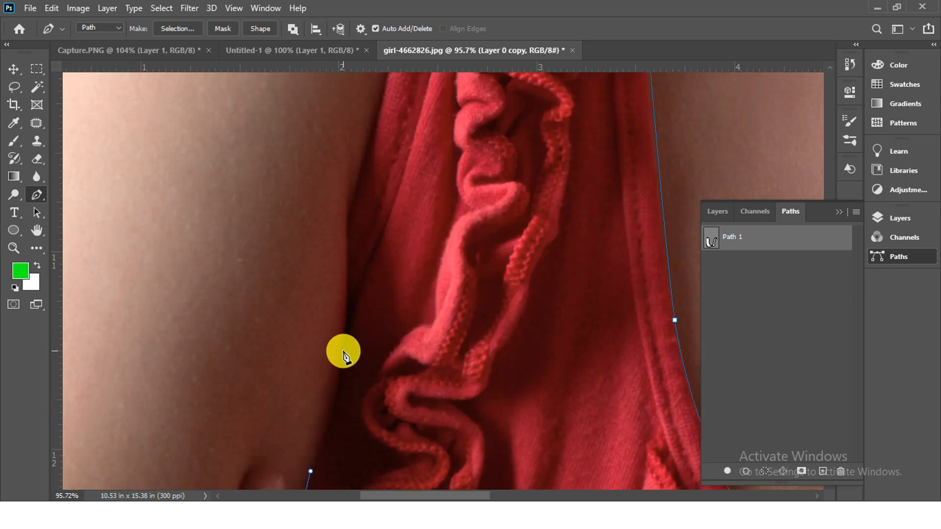
left_click_drag(344, 351, 344, 305)
left_click_drag(356, 185, 367, 151)
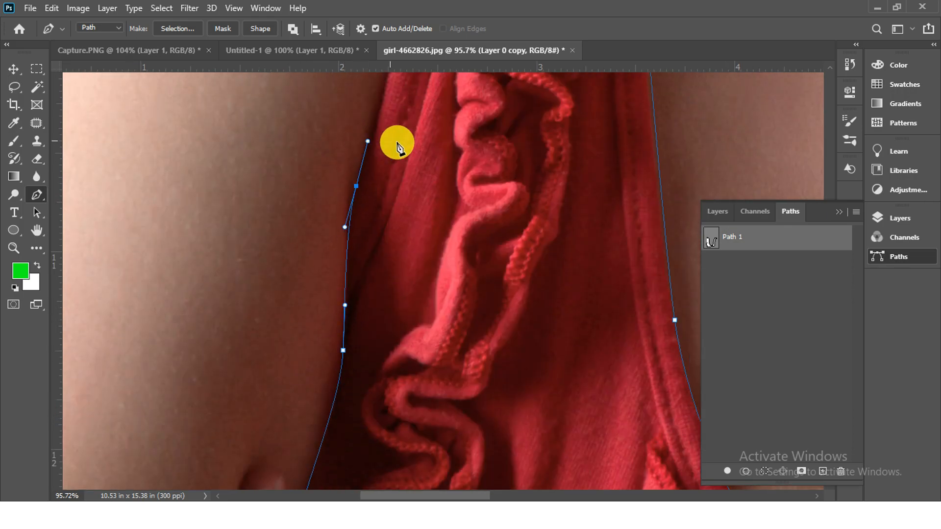
scroll(397, 146, "up", 7)
left_click_drag(355, 266, 365, 162)
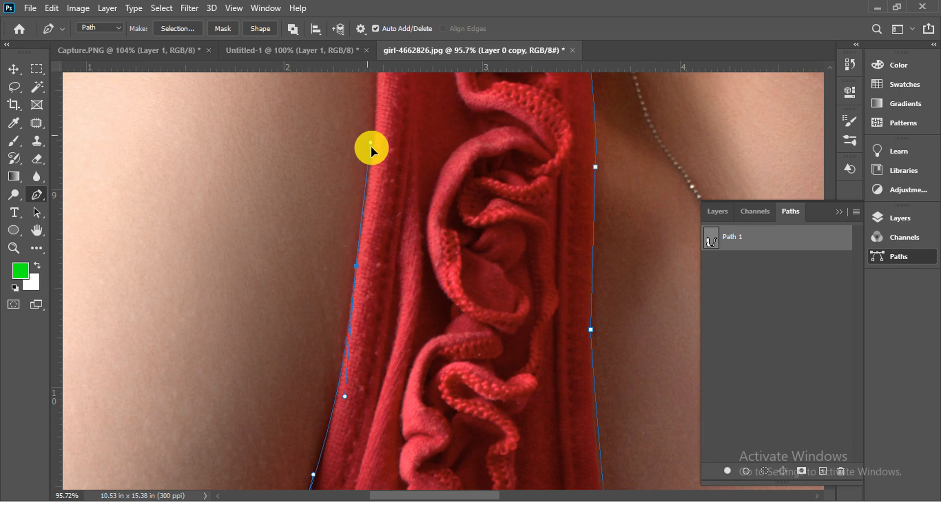
scroll(408, 314, "up", 6)
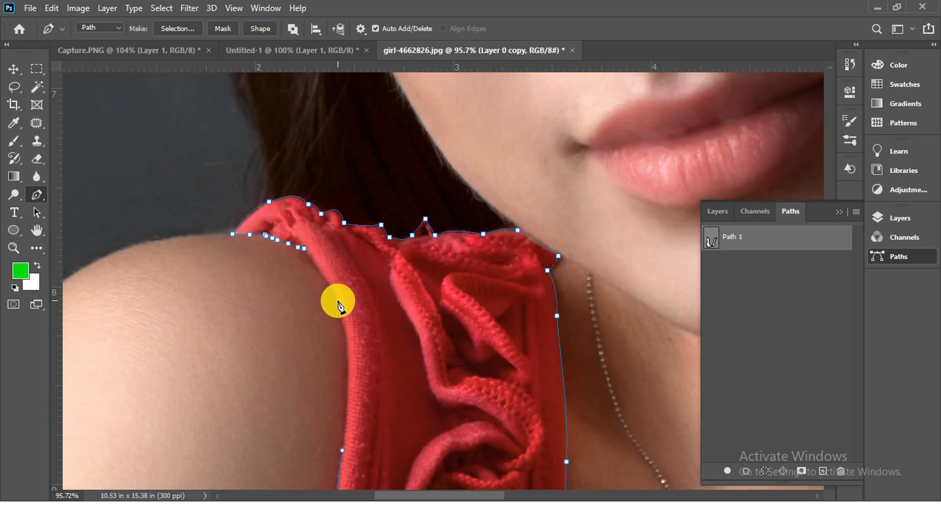
left_click_drag(337, 300, 313, 250)
Rename Path 1 as "dress path" and deselect it
scroll(391, 367, "down", 10)
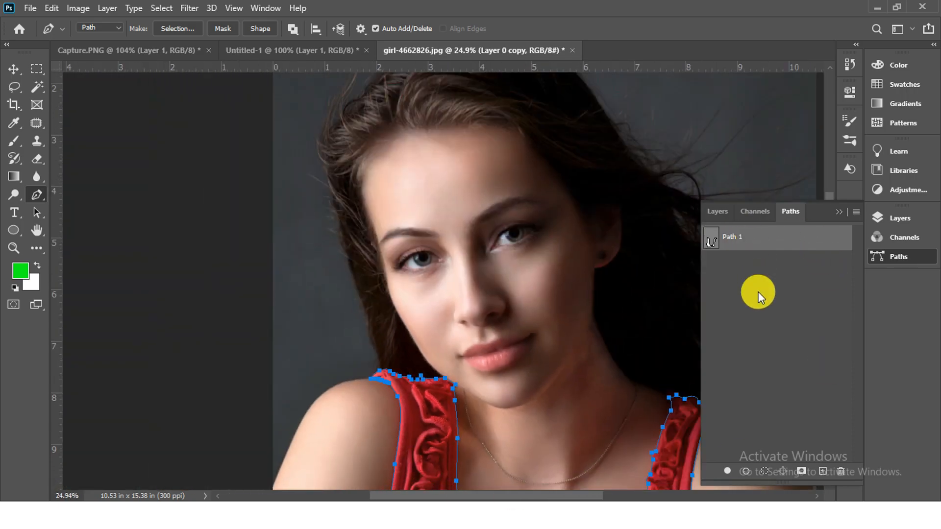
left_click(762, 237)
double_click(762, 236)
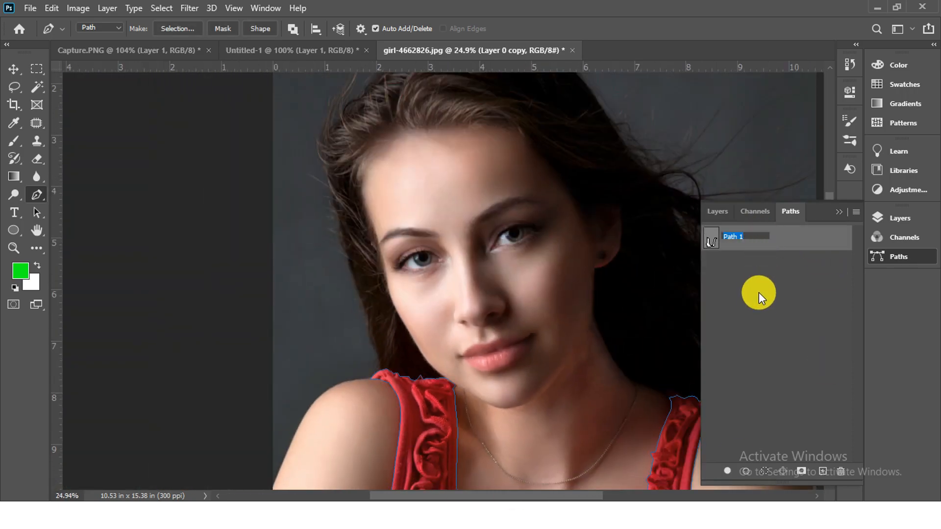
left_click(760, 292)
double_click(752, 238)
type("dress path")
left_click(765, 338)
Load the dress path as a selection and copy the selected red top onto its own layer
scroll(678, 387, "down", 2)
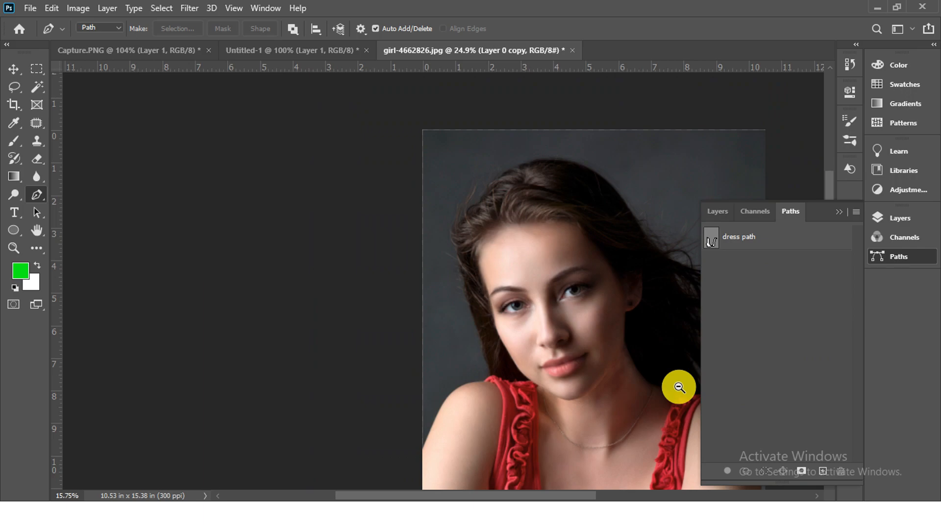
left_click(745, 236)
left_click(763, 471)
scroll(681, 471, "down", 2)
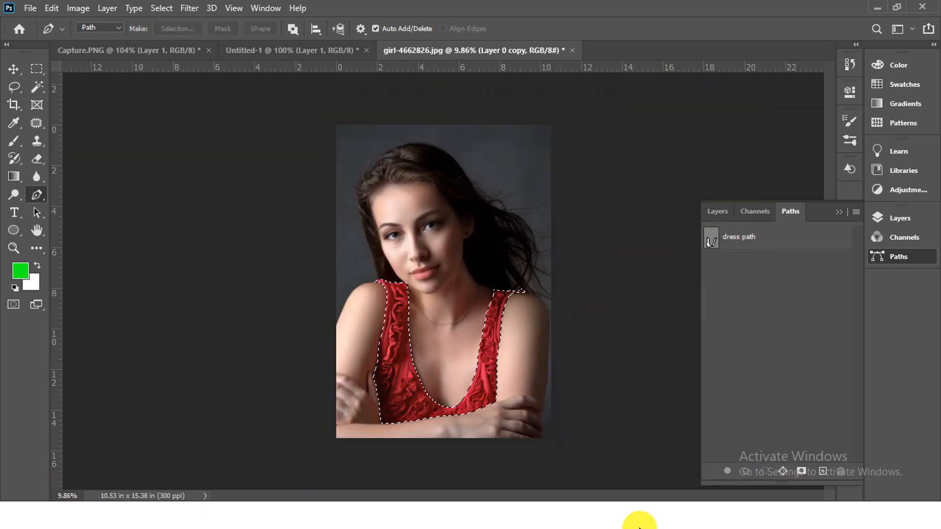
left_click(724, 213)
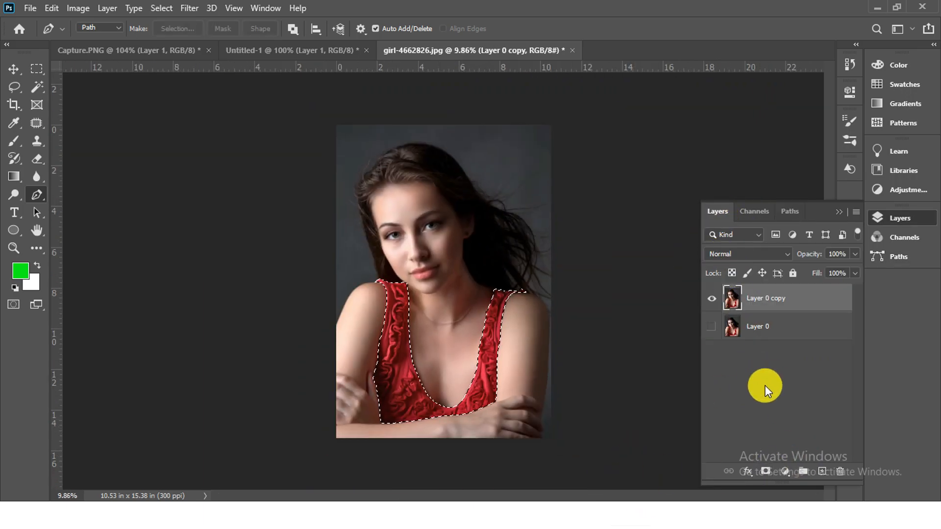
left_click(822, 471)
key("ctrl+v")
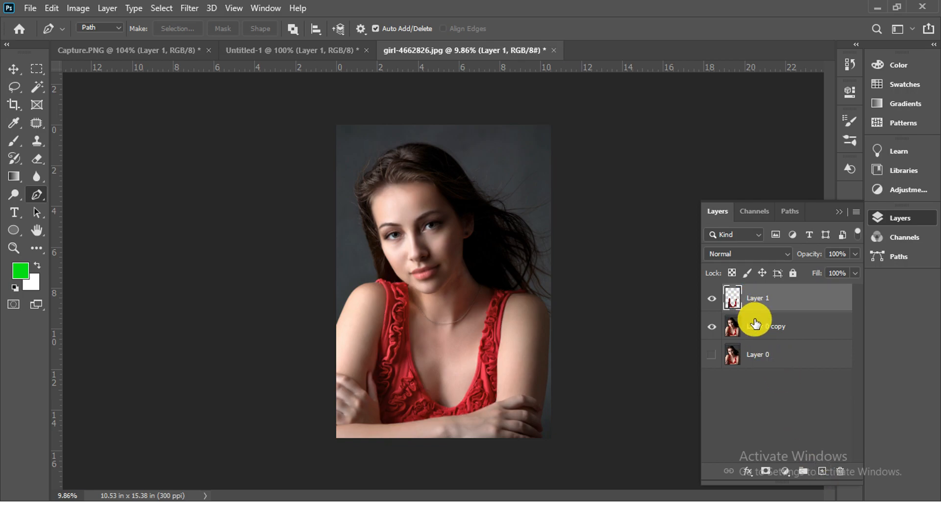
Hide the cut-out top's layer and move it below Layer 0 copy
left_click(710, 300)
left_click(714, 300)
left_click(738, 323)
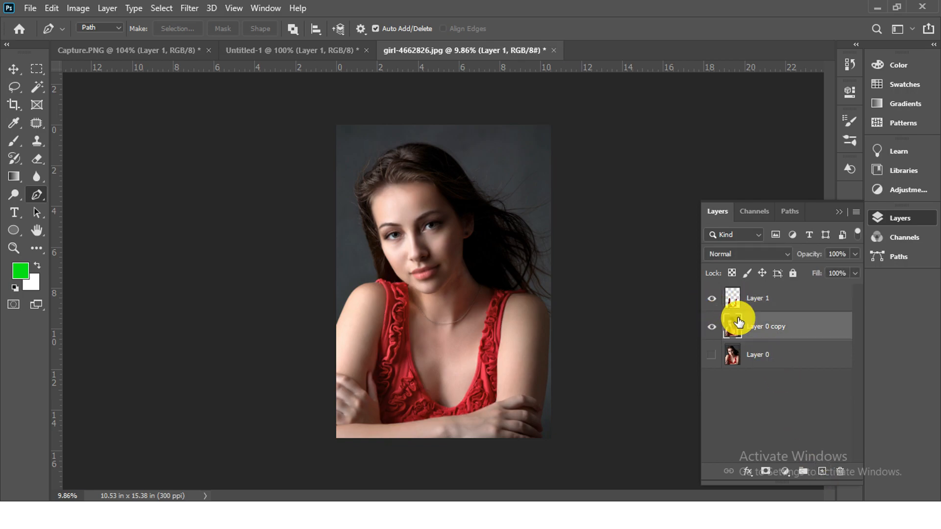
left_click(706, 301)
left_click(777, 296)
left_click_drag(774, 305, 749, 347)
Duplicate Layer 0 copy twice
left_click(753, 306)
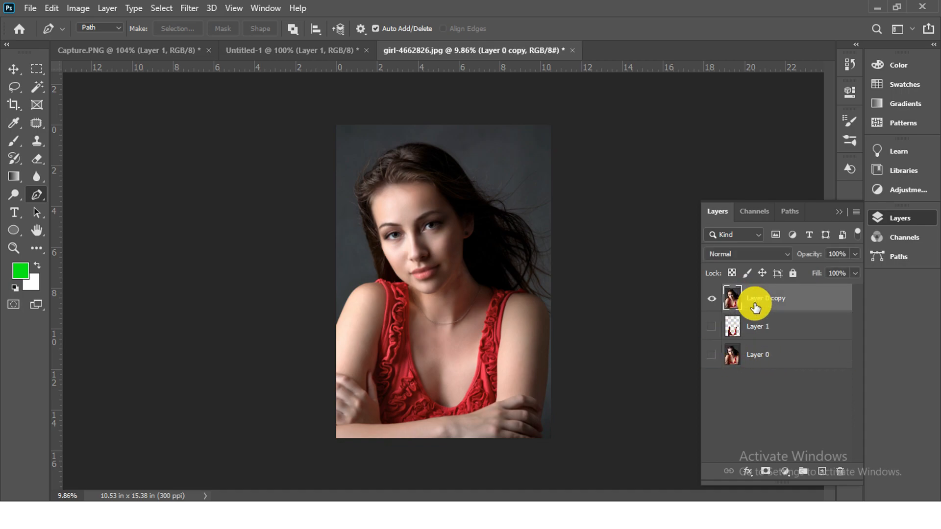
key("ctrl+j")
key("ctrl+j")
left_click(712, 299)
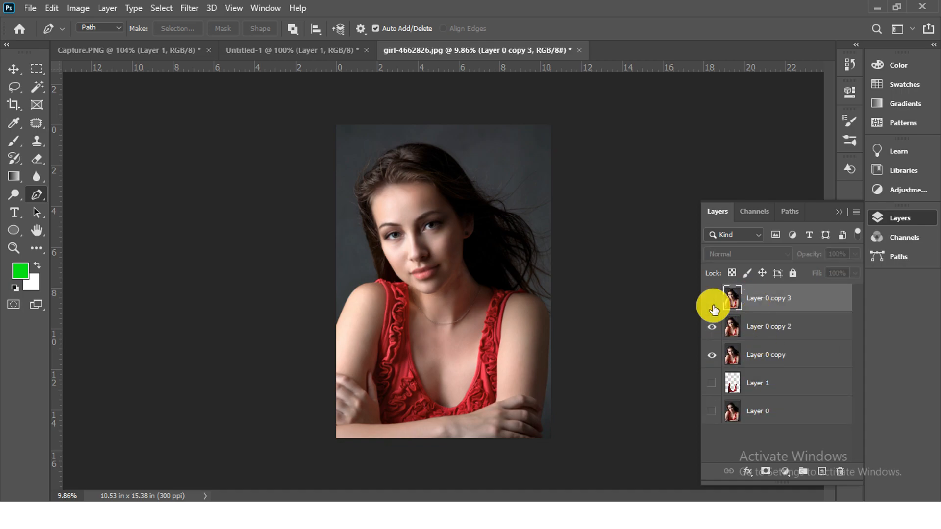
left_click(711, 326)
left_click(752, 327)
right_click(777, 325)
left_click(710, 190)
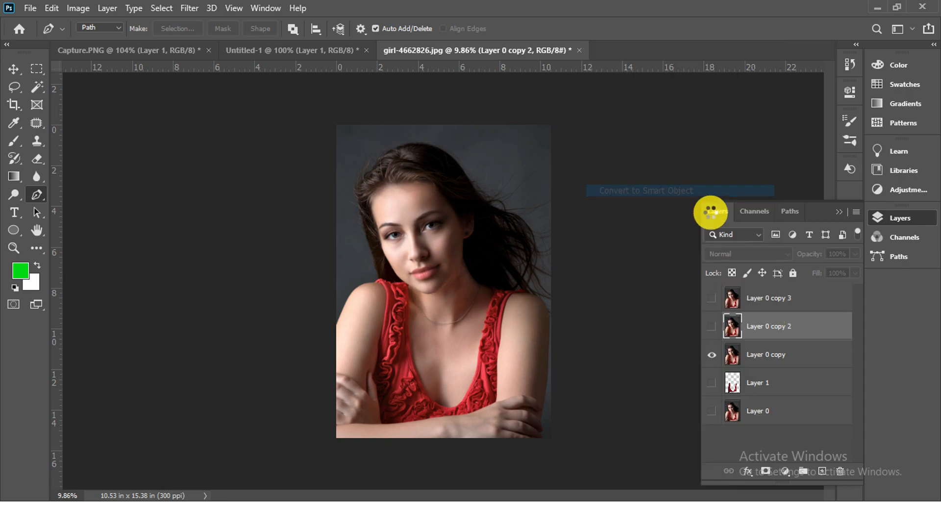
left_click(711, 328)
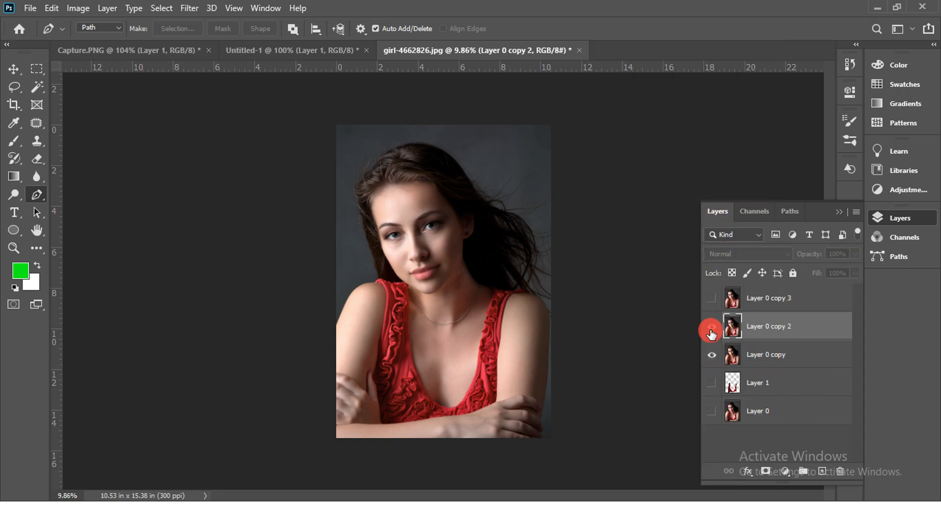
right_click(750, 327)
left_click(813, 330)
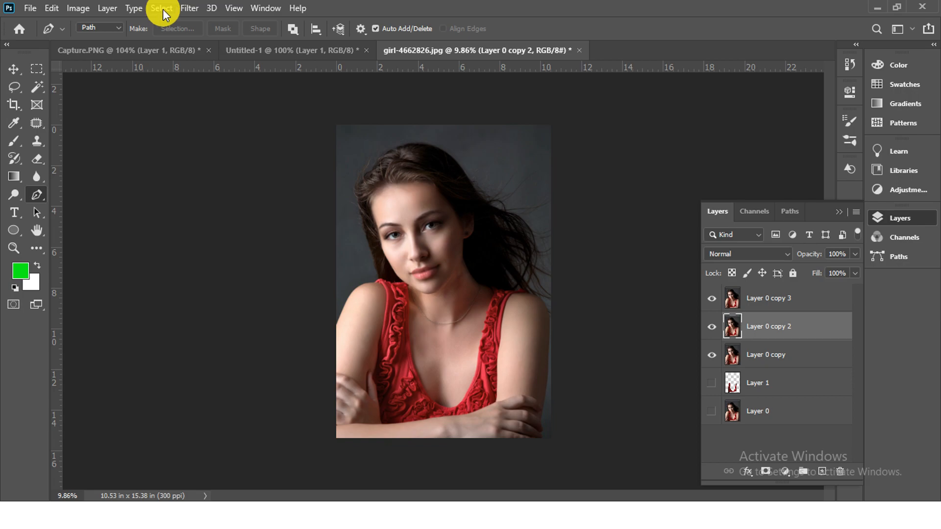
Convert Layer 0 copy 2 and Layer 0 copy 3 for smart filters
left_click(190, 8)
left_click(239, 43)
left_click(461, 200)
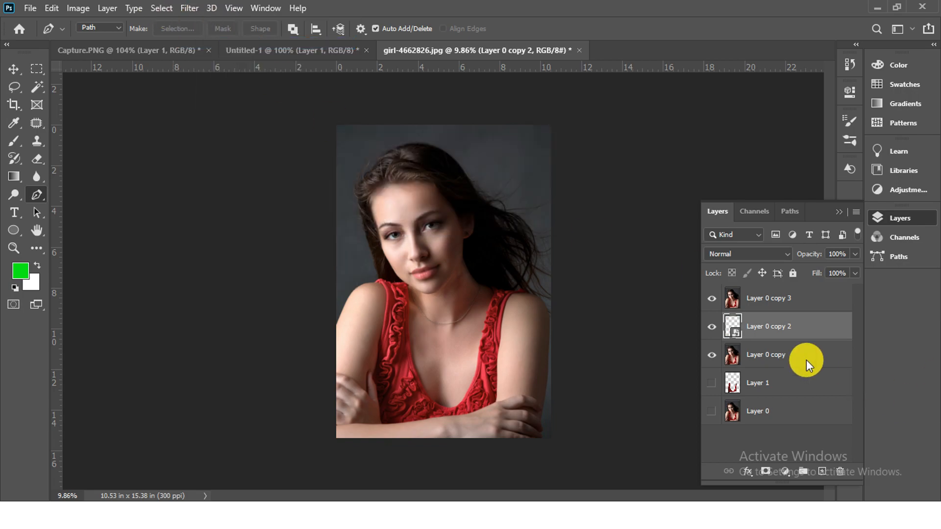
left_click(770, 300)
left_click(190, 8)
left_click(263, 45)
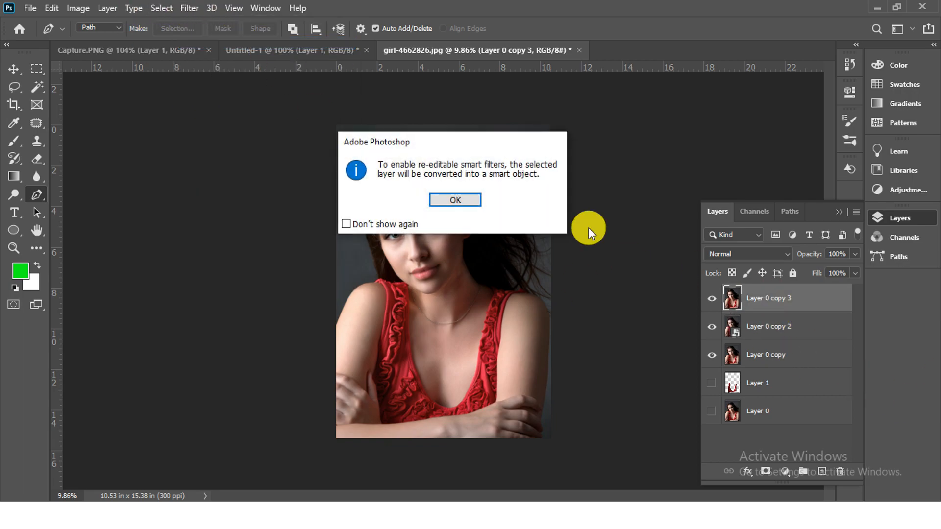
key("Return")
Hide Layer 0 copy 3 and apply a Gaussian Blur with a 23.5-pixel radius to Layer 0 copy 2
left_click(711, 299)
left_click(767, 328)
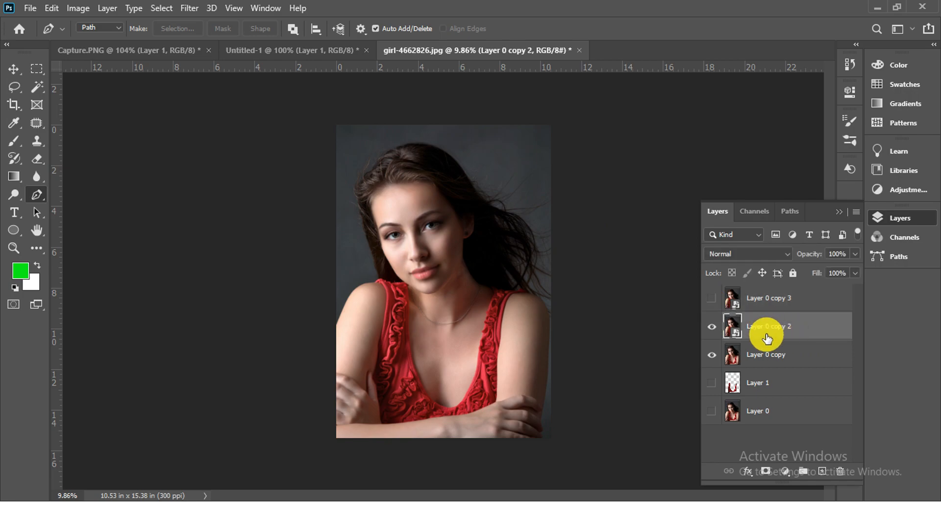
left_click(159, 12)
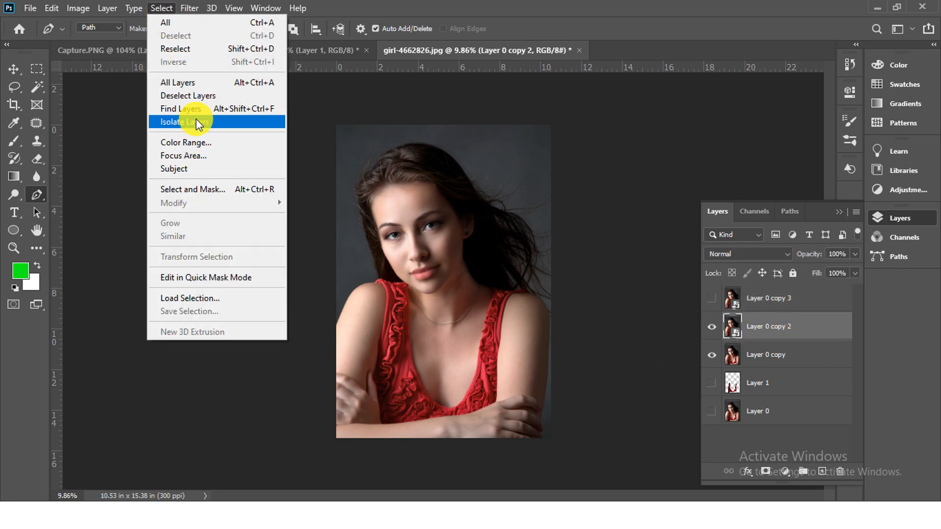
left_click(183, 8)
mouse_move(247, 166)
left_click(374, 216)
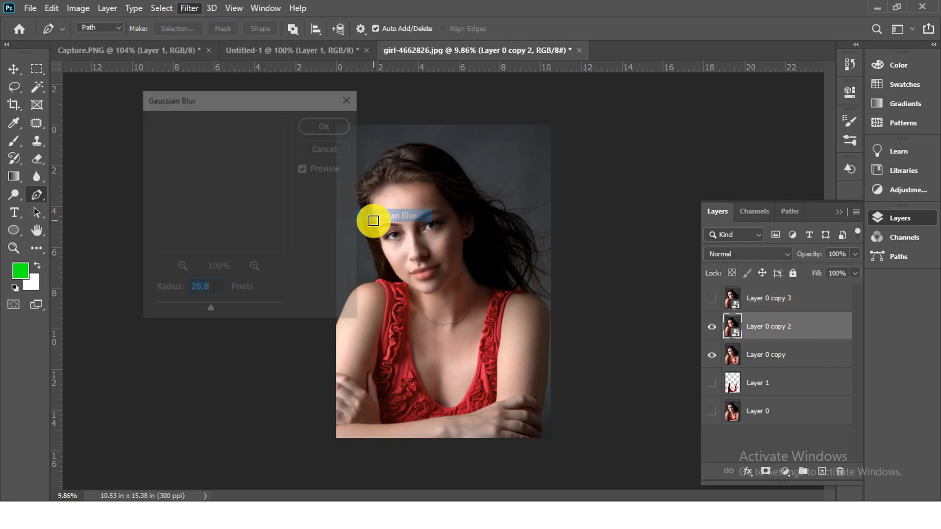
mouse_move(210, 312)
left_mouse_down()
mouse_move(225, 311)
mouse_move(211, 310)
left_mouse_up()
left_click(327, 125)
key("p")
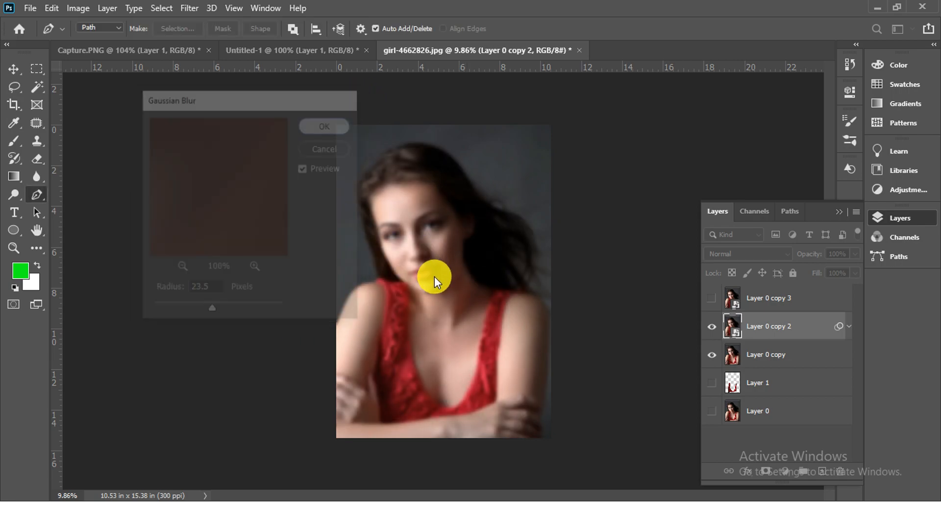
Show Layer 0 copy 3 and apply a High Pass filter with a 4.2-pixel radius to it
left_click_drag(424, 240, 525, 271)
left_click_drag(634, 373, 518, 303)
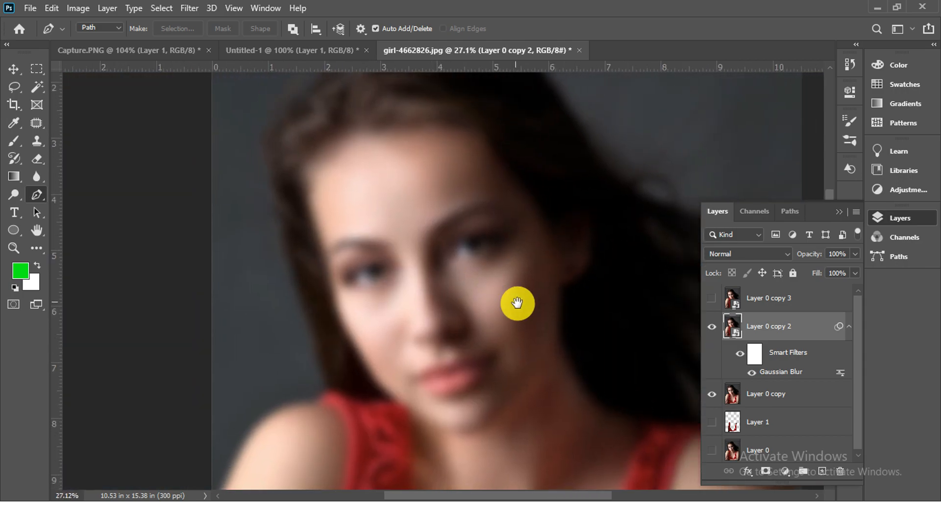
left_click(711, 298)
left_click(779, 299)
left_click(189, 8)
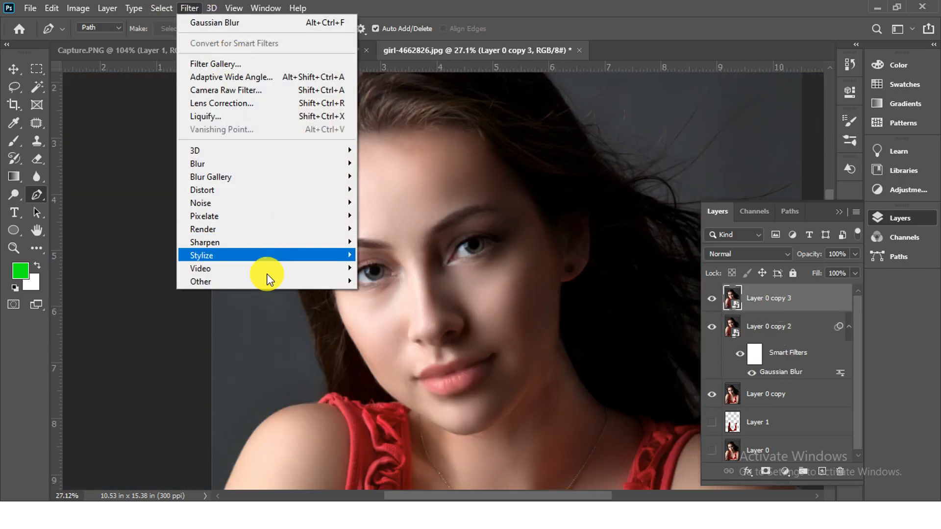
mouse_move(269, 281)
left_click(384, 294)
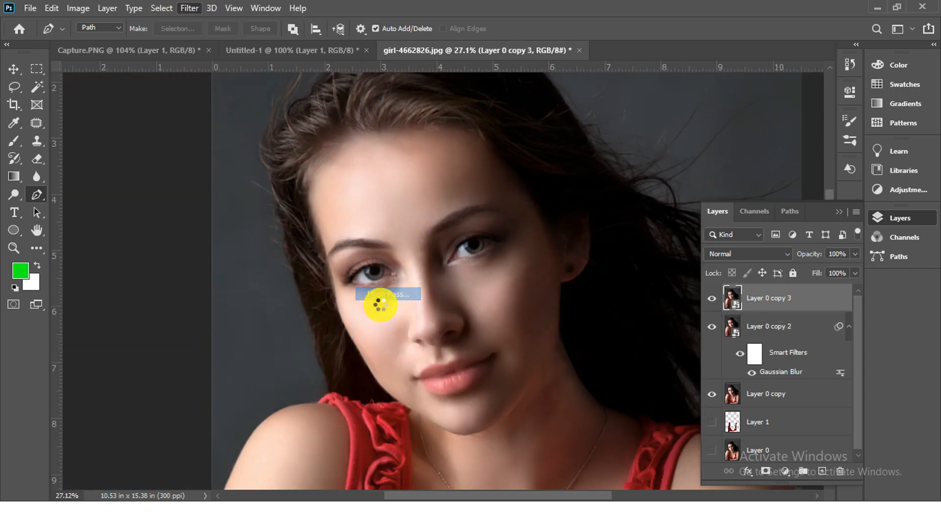
left_click_drag(571, 114, 711, 114)
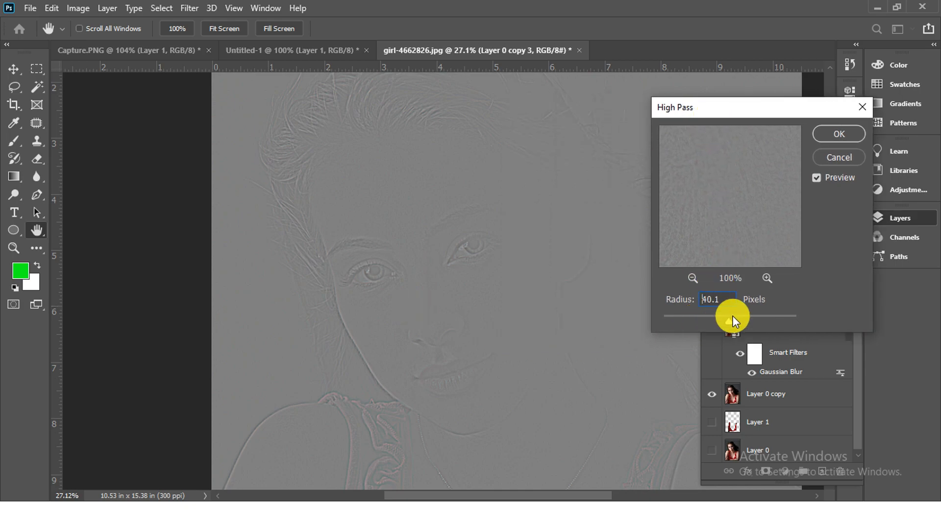
left_click_drag(732, 316, 693, 316)
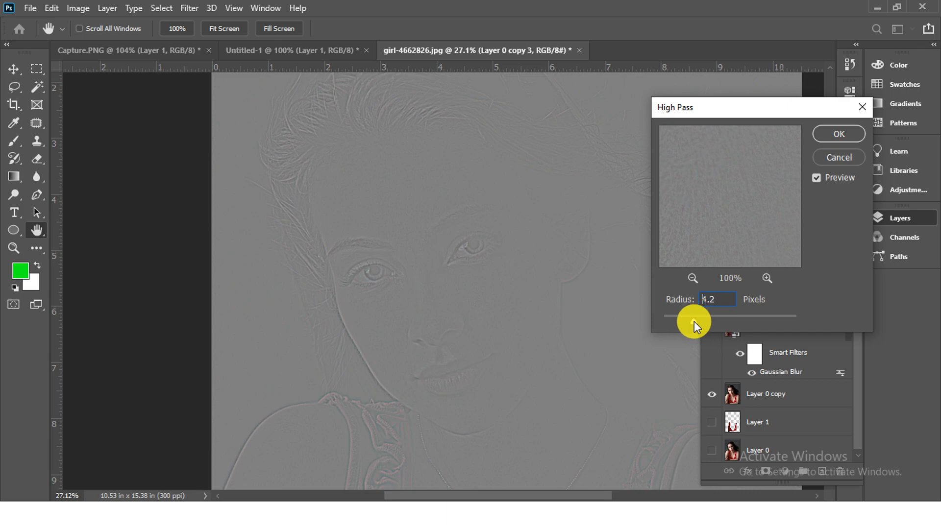
left_click(838, 134)
Set the blend mode of Layer 0 copy 3 to Vivid Light
key("p")
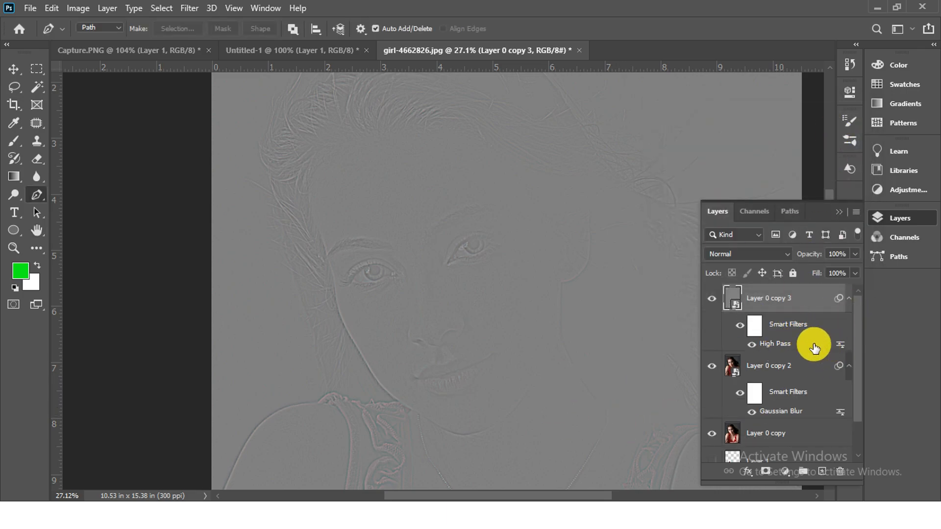
left_click(747, 254)
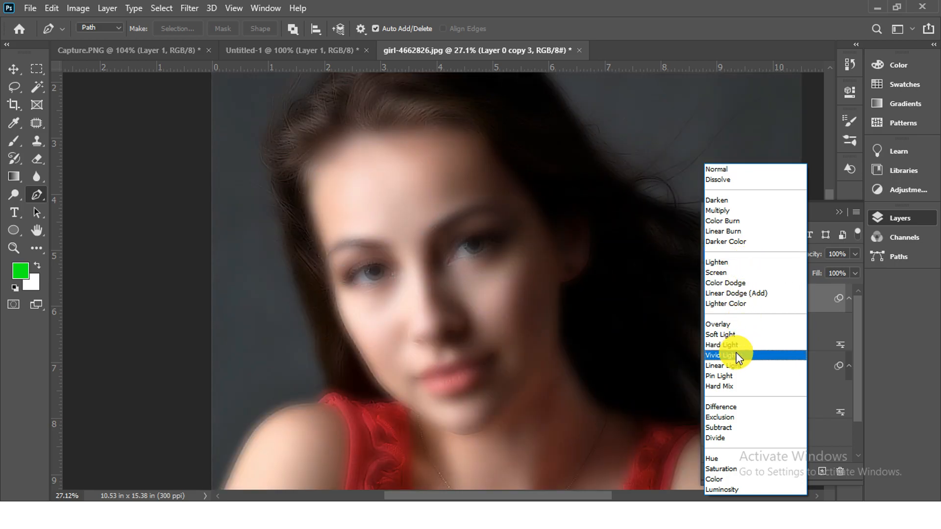
left_click(739, 363)
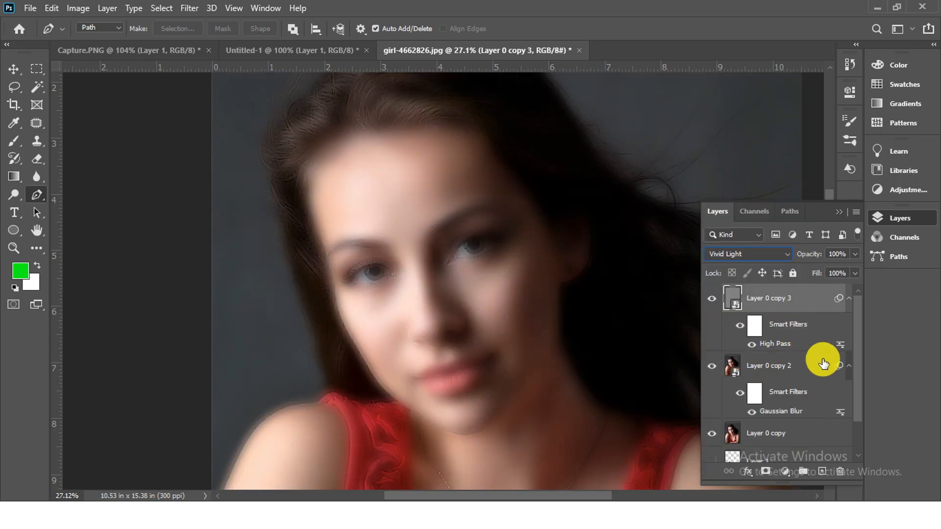
Duplicate Layer 0 copy and move the duplicate to the top of the layer stack
left_click(491, 362, "alt")
left_click(495, 362, "alt")
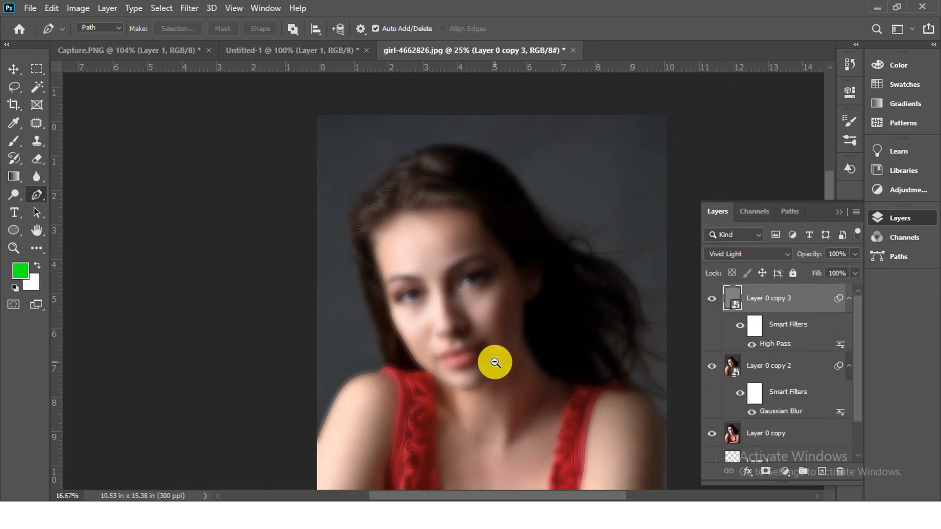
left_click(495, 362, "alt")
left_click(495, 362, "alt")
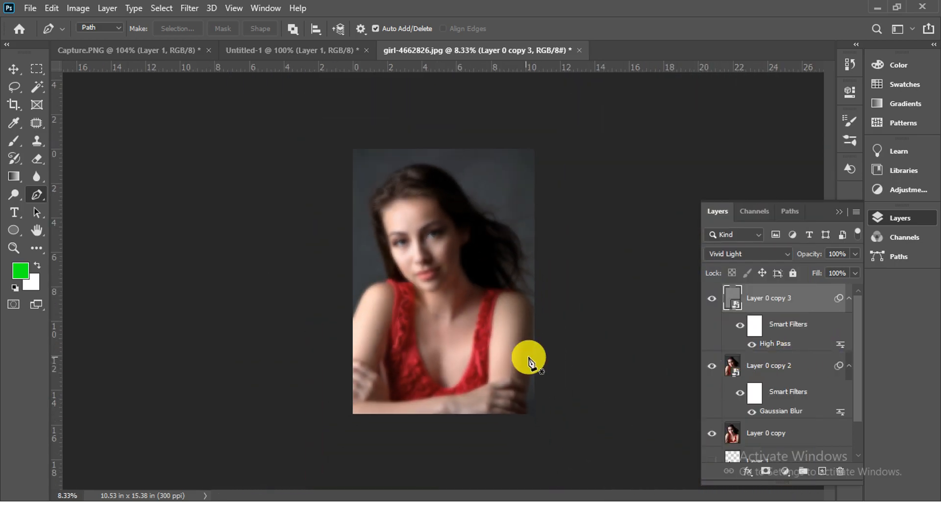
left_click(789, 433)
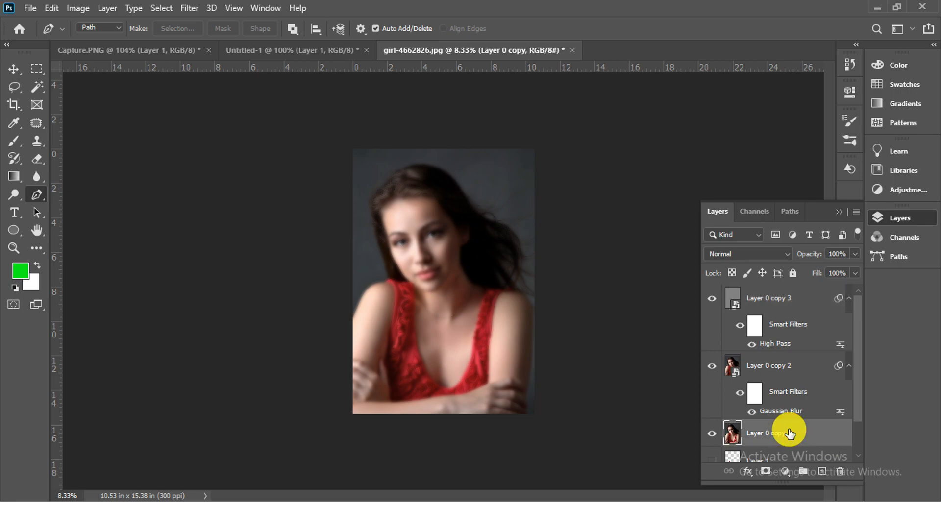
key("ctrl+j")
left_click_drag(789, 433, 745, 289)
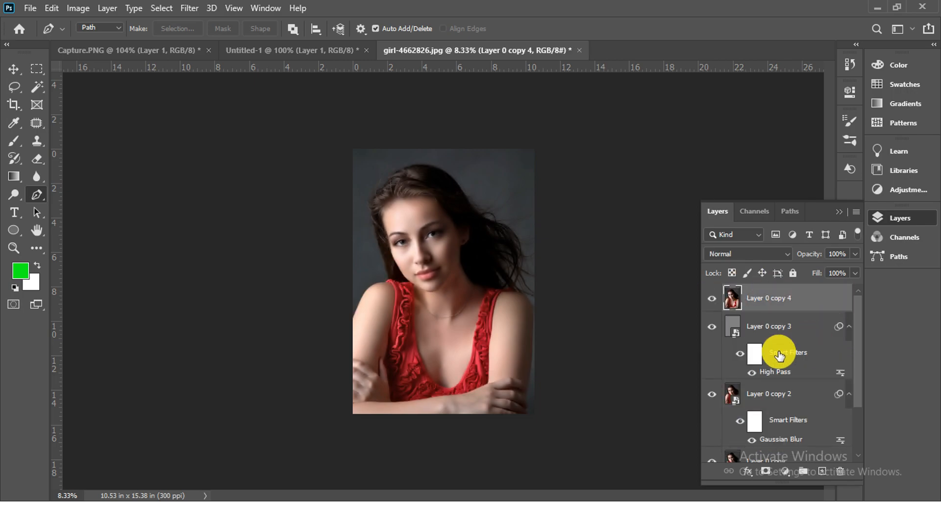
Add a layer mask to Layer 0 copy 4 and set the Brush tool's flow to 54%
left_click(764, 474)
left_click_drag(15, 142, 62, 147)
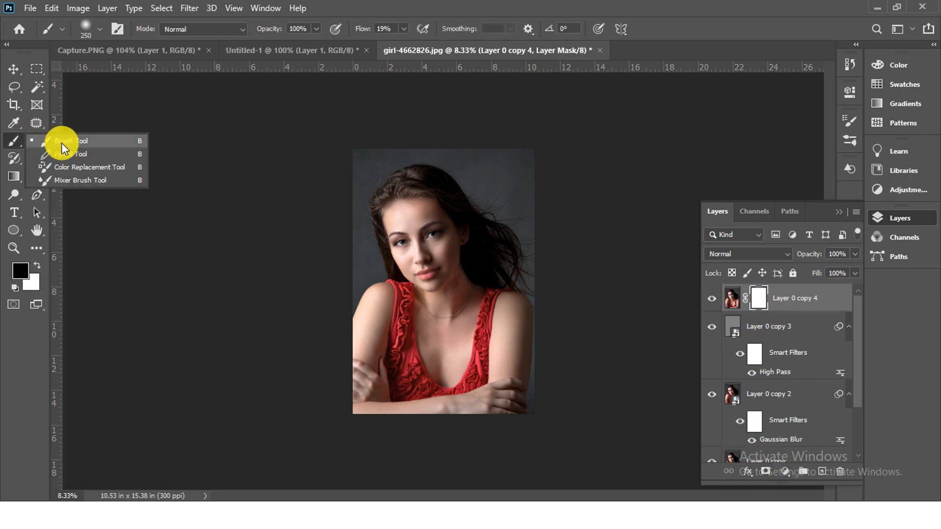
left_click(404, 28)
left_click_drag(405, 42, 426, 49)
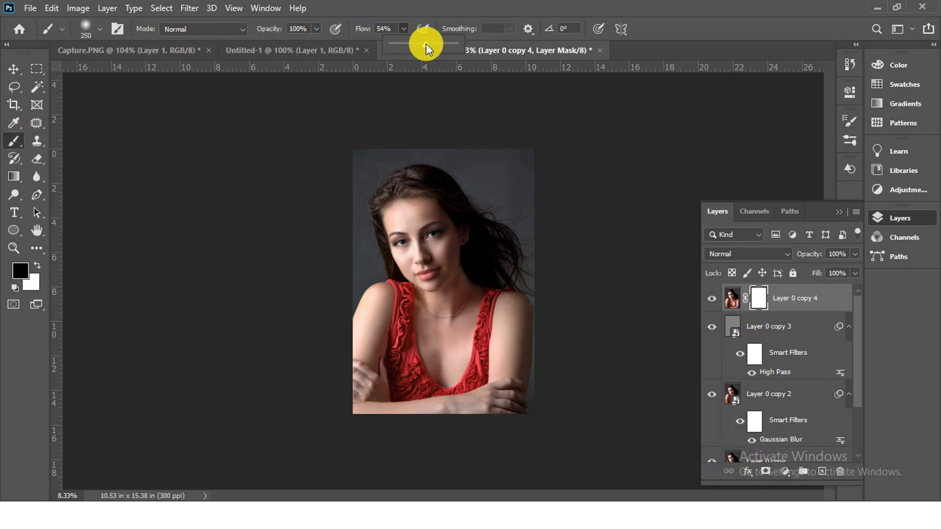
Paint black on the Layer 0 copy 4 mask over the forehead, cheeks, chin and neck with brushes of 100 to 250 pixels
key("ctrl+space")
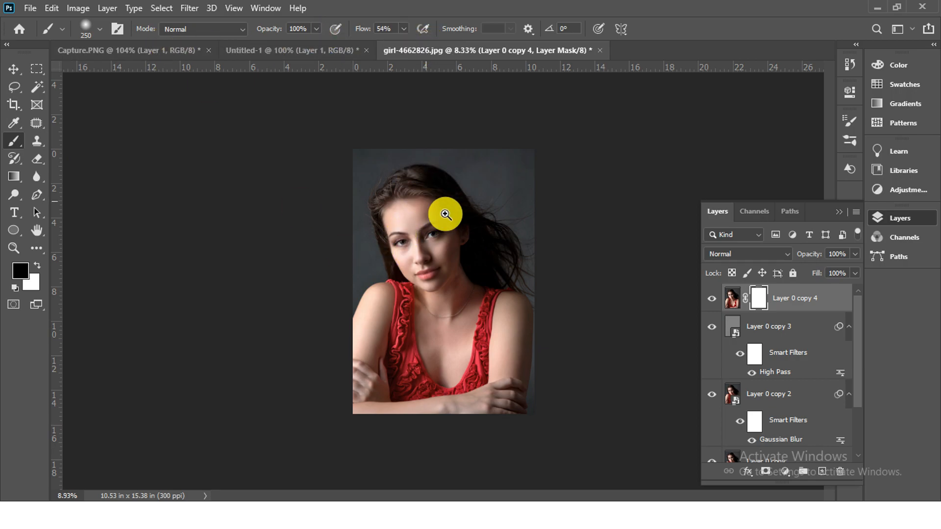
left_click_drag(420, 196, 516, 239)
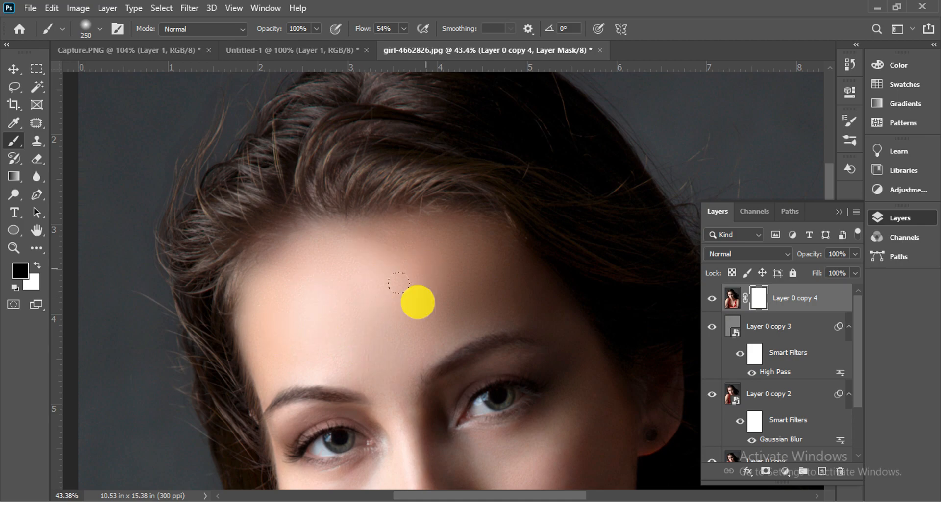
left_click_drag(454, 386, 264, 253)
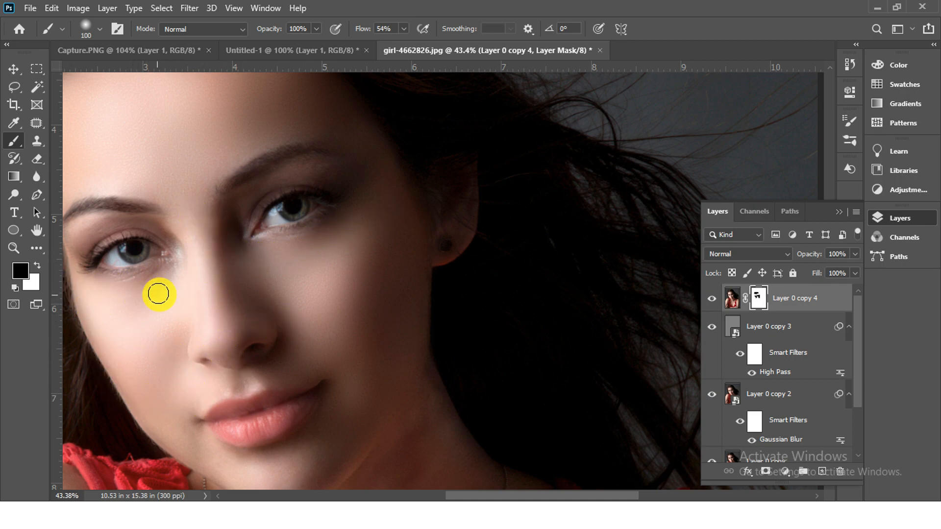
left_click_drag(266, 478, 275, 346)
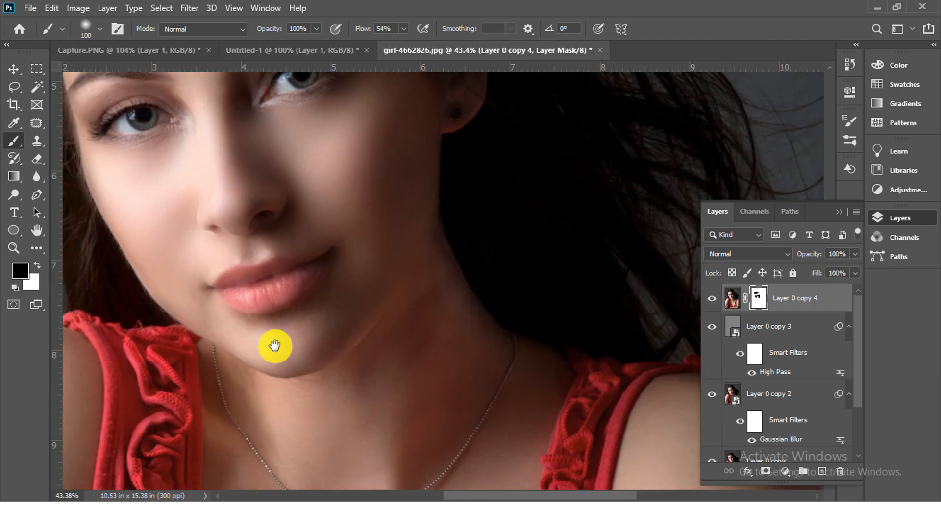
key("bracketright")
key("bracketright")
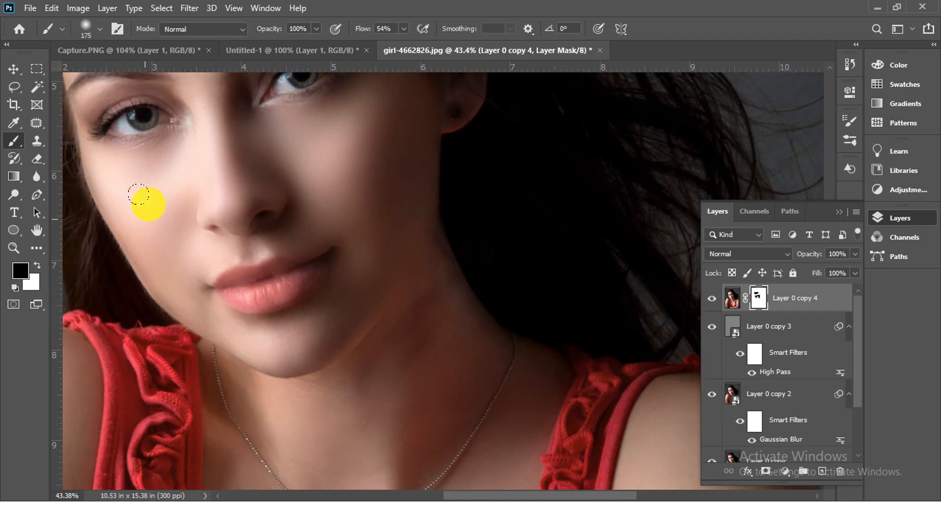
left_click_drag(380, 405, 369, 263)
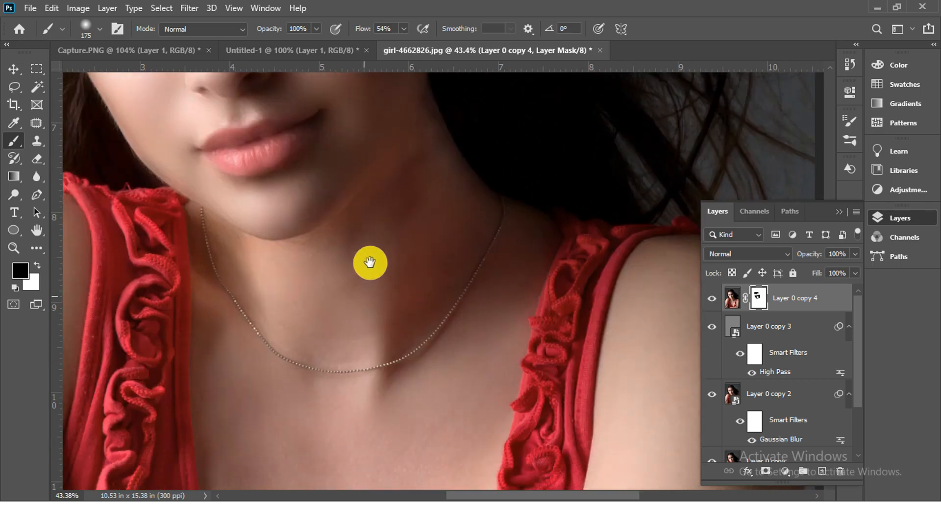
scroll(370, 263, "down", 5)
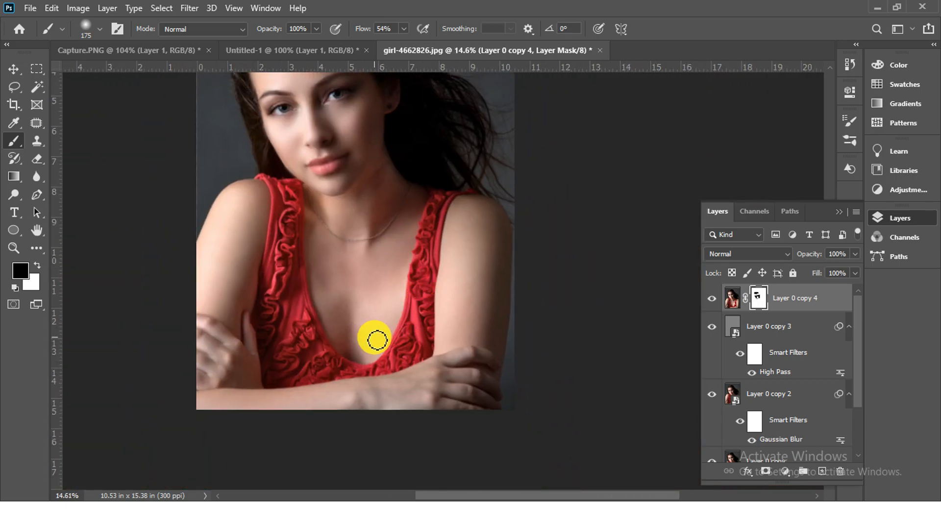
key("bracketright")
key("bracketright")
key("bracketright")
key("bracketright")
key("bracketright")
key("bracketright")
key("bracketright")
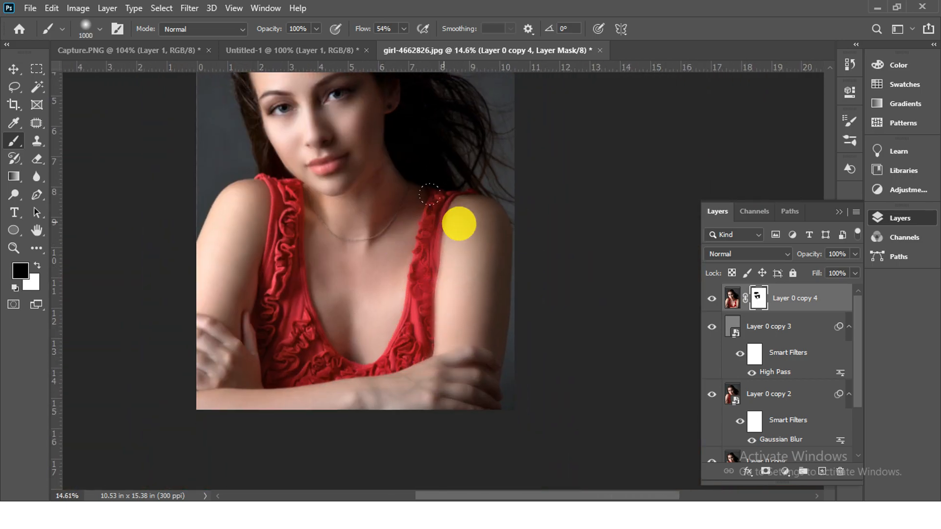
mouse_move(468, 382)
left_mouse_down()
mouse_move(378, 374)
mouse_move(244, 219)
mouse_move(276, 280)
left_mouse_up()
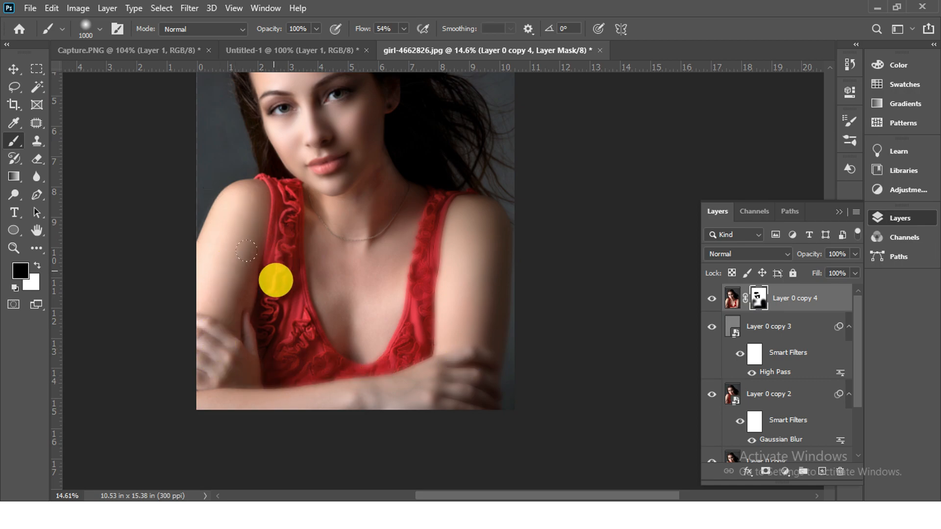
key("ctrl+z")
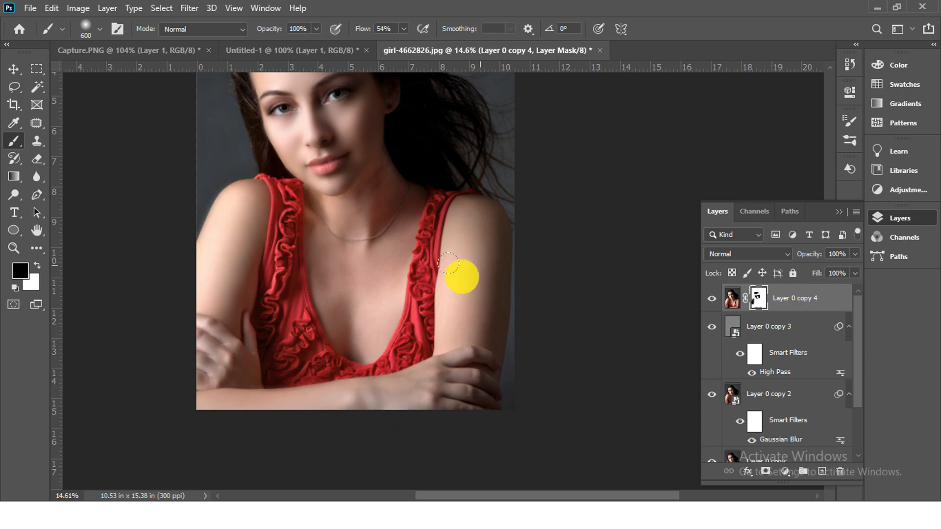
Paint black on the Layer 0 copy 4 mask over the chest and lower neck skin, reducing the brush to 200 pixels
left_click_drag(381, 345, 458, 359)
key("bracketleft")
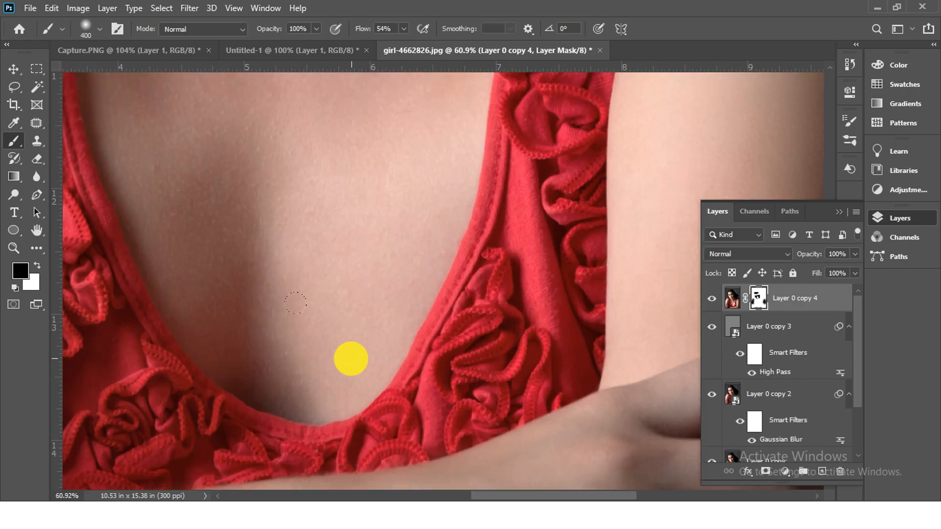
key("bracketleft")
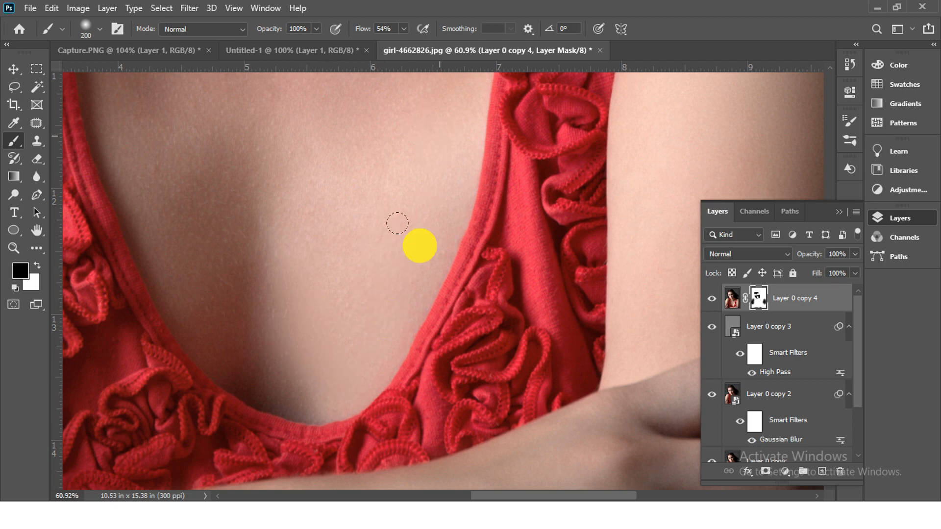
scroll(289, 256, "up", 5)
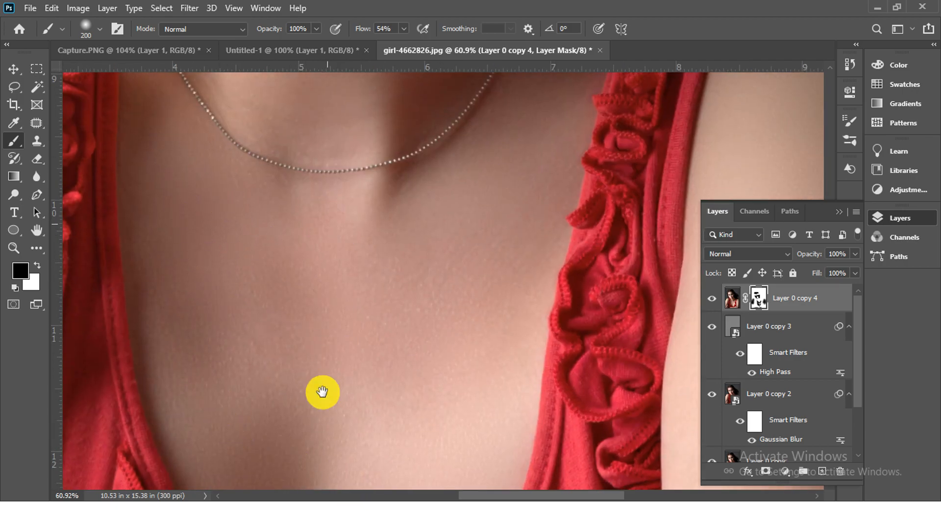
scroll(294, 392, "up", 5)
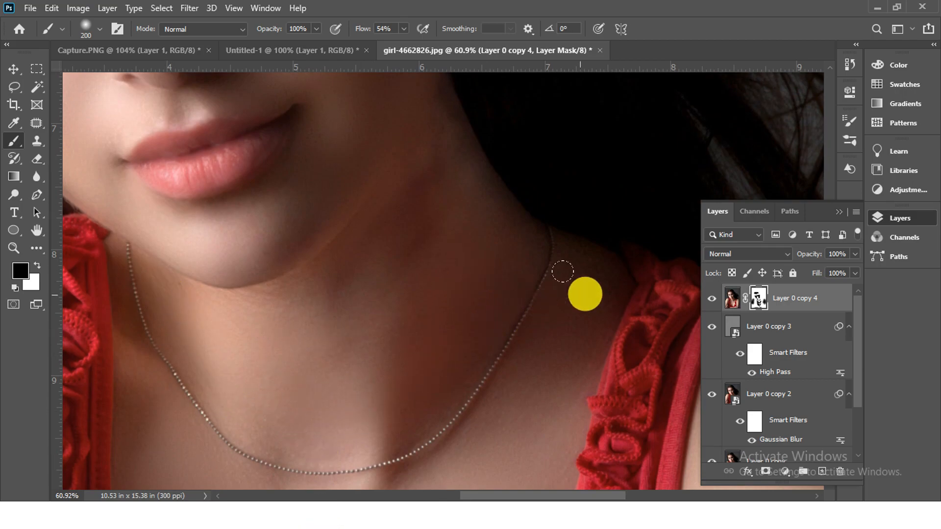
Compare the portrait with and without the masked Layer 0 copy 4
scroll(209, 422, "down", 6)
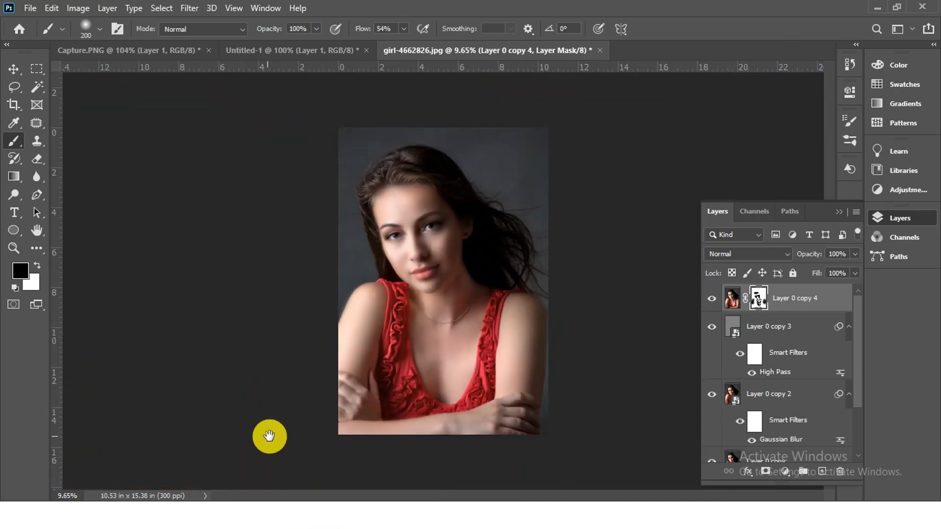
scroll(473, 275, "up", 1)
left_click(712, 298)
left_click(712, 299)
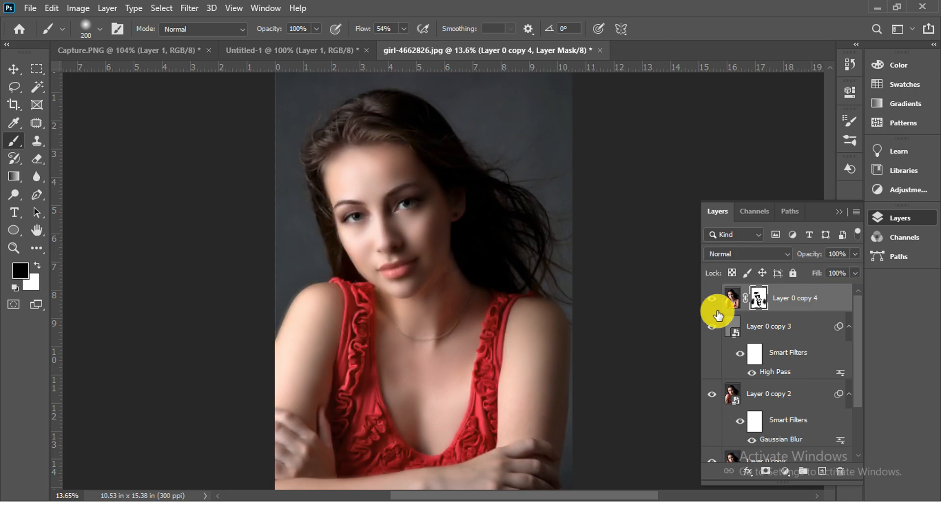
Move Layer 1 to the top of the stack and group the layers from Layer 0 copy 4 down to Layer 0 copy
scroll(787, 402, "down", 2)
left_click_drag(767, 431, 763, 289)
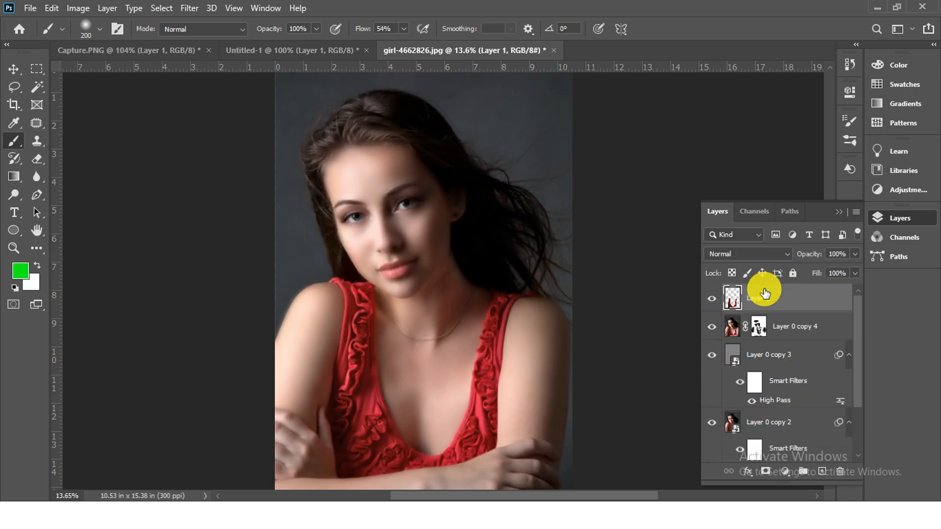
left_click(813, 316)
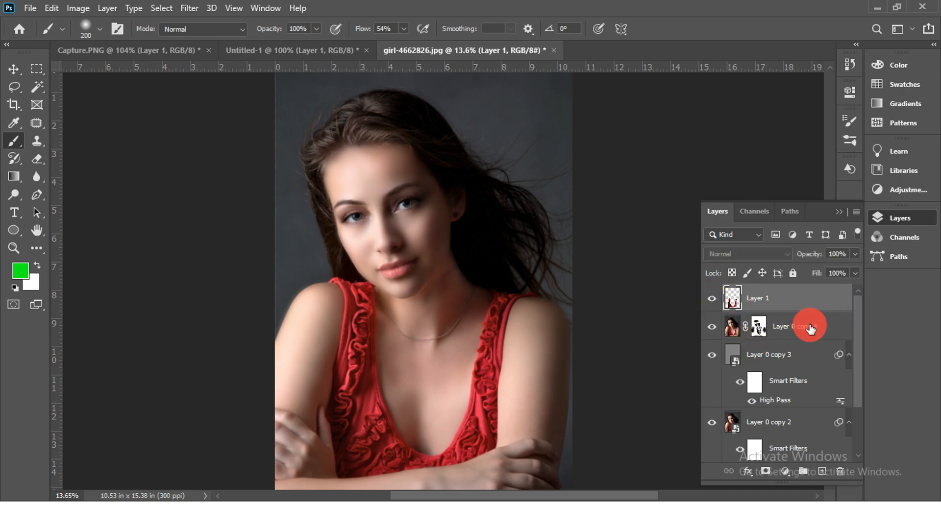
scroll(810, 372, "down", 3)
left_click(807, 422, "shift")
key("ctrl+g")
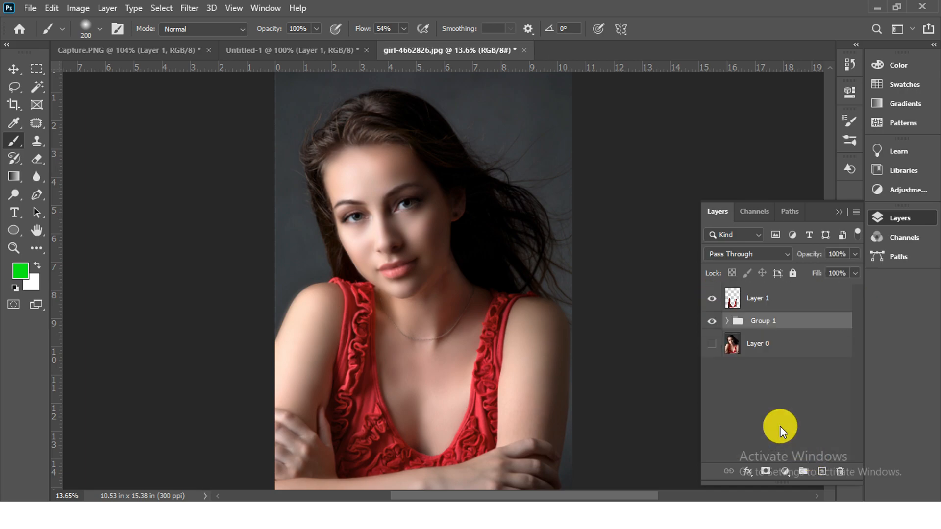
Load the red top's outline on Layer 1 as a selection and make Layer 1 the active layer
left_click(711, 299)
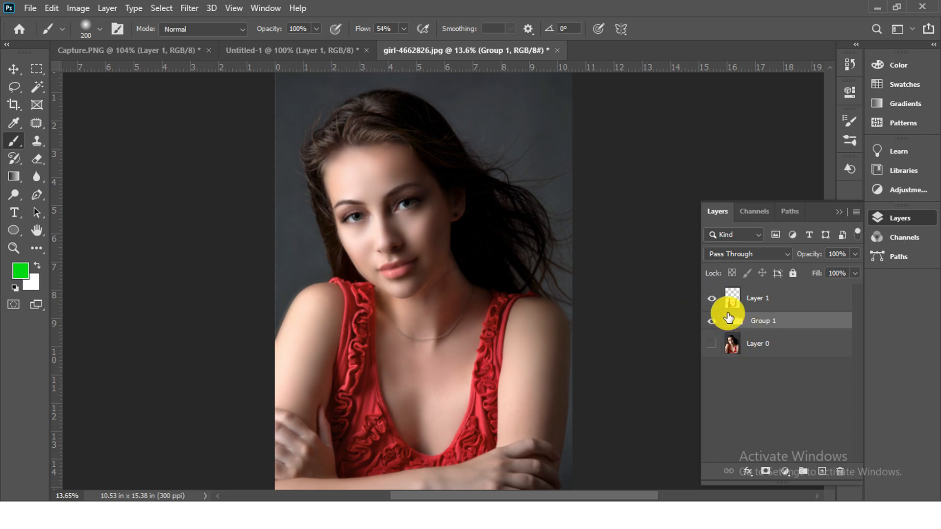
left_click(730, 309, "ctrl")
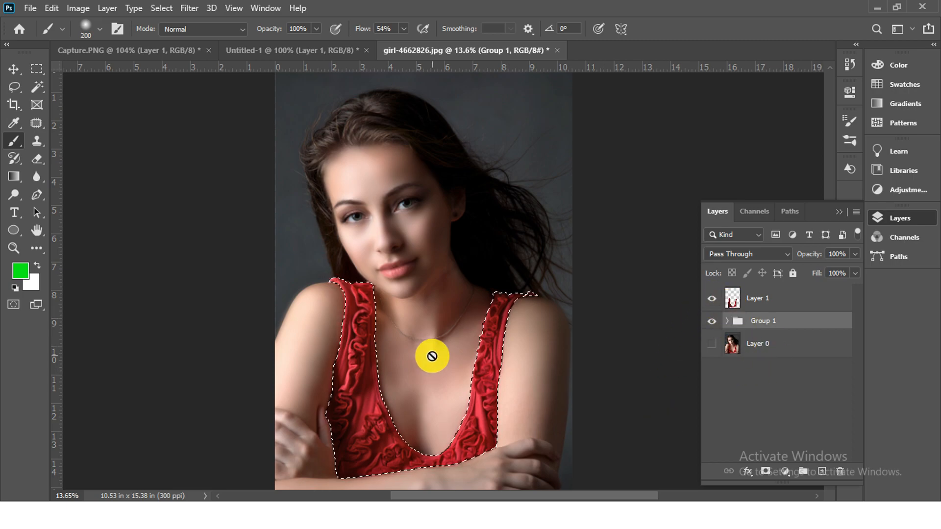
left_click(78, 8)
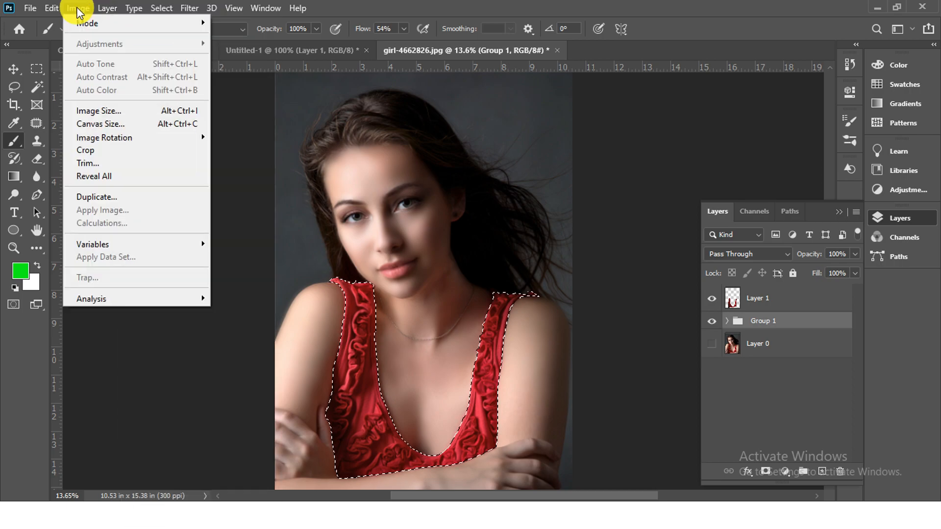
left_click(781, 298)
Apply a Hue/Saturation adjustment to the selected top with hue +180 and saturation +17, and deselect
left_click(76, 8)
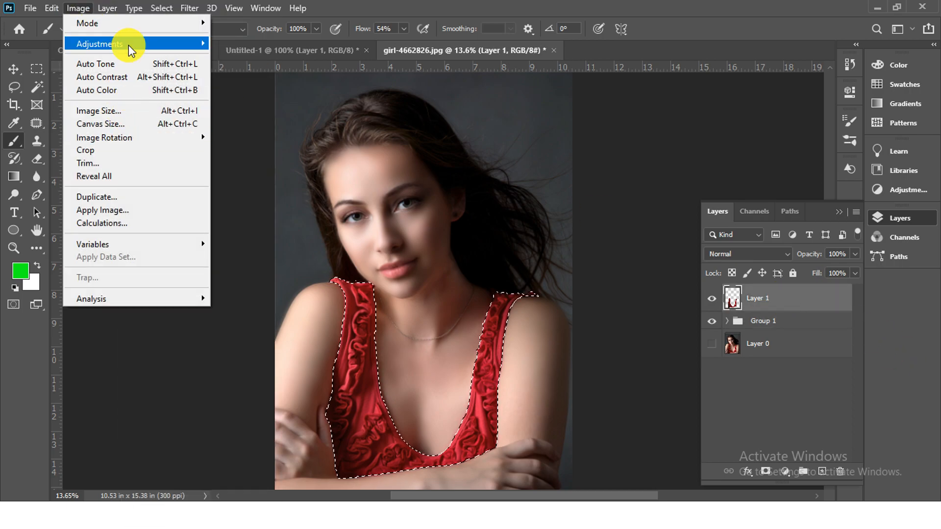
mouse_move(128, 45)
left_click(273, 119)
left_click_drag(660, 189, 696, 191)
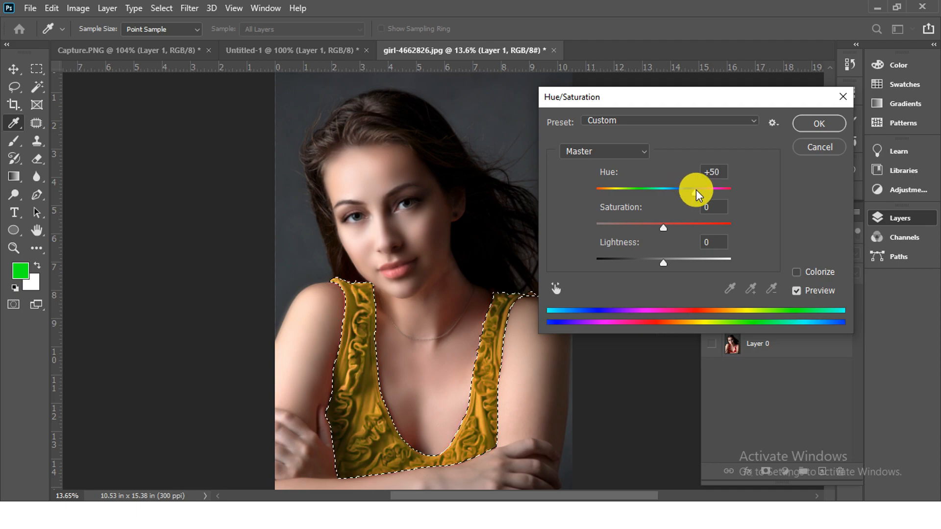
mouse_move(663, 227)
left_mouse_down()
mouse_move(714, 225)
mouse_move(657, 231)
left_mouse_up()
left_click_drag(703, 191, 733, 195)
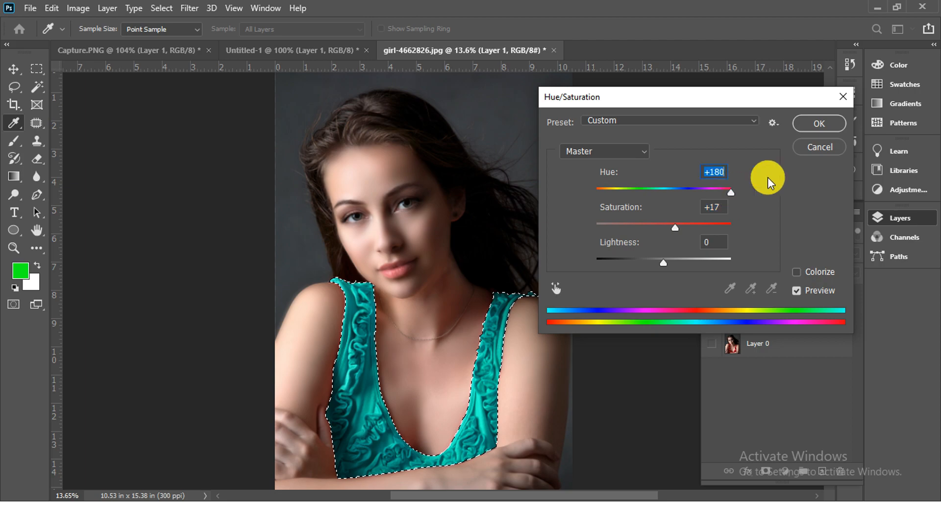
key("Return")
key("ctrl+d")
Check Layer 1 and Group 1 by toggling their visibility, and show the original Layer 0
scroll(526, 379, "down", 3)
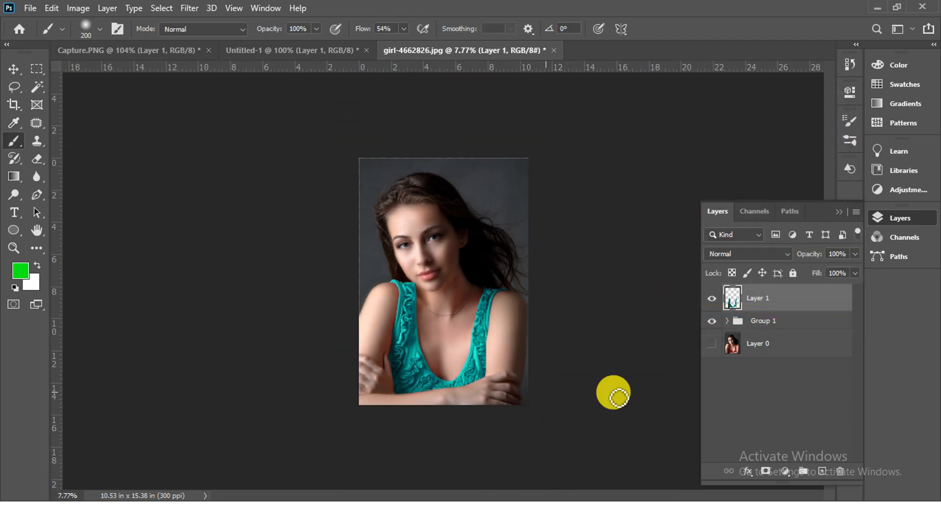
left_click(715, 299)
left_click(716, 299)
left_click(712, 322)
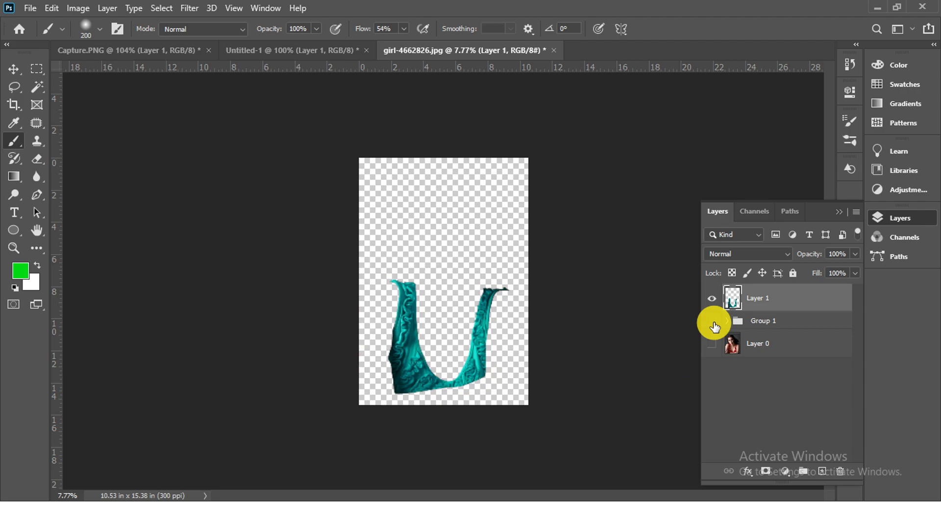
left_click(712, 322)
left_click(710, 344)
Compare the face with and without the Group 1 retouching while Layer 1 is hidden, and show Layer 1 again to review the whole portrait
left_click(714, 301)
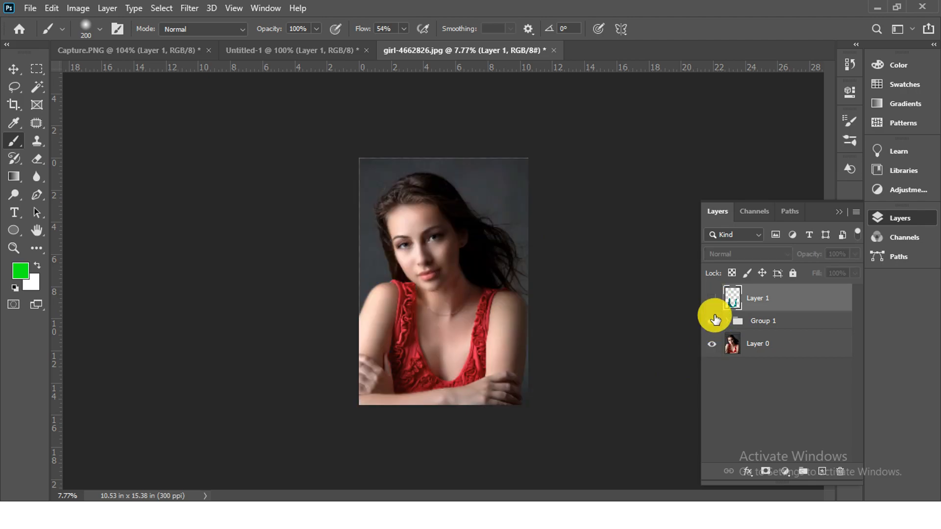
left_click_drag(510, 309, 578, 305)
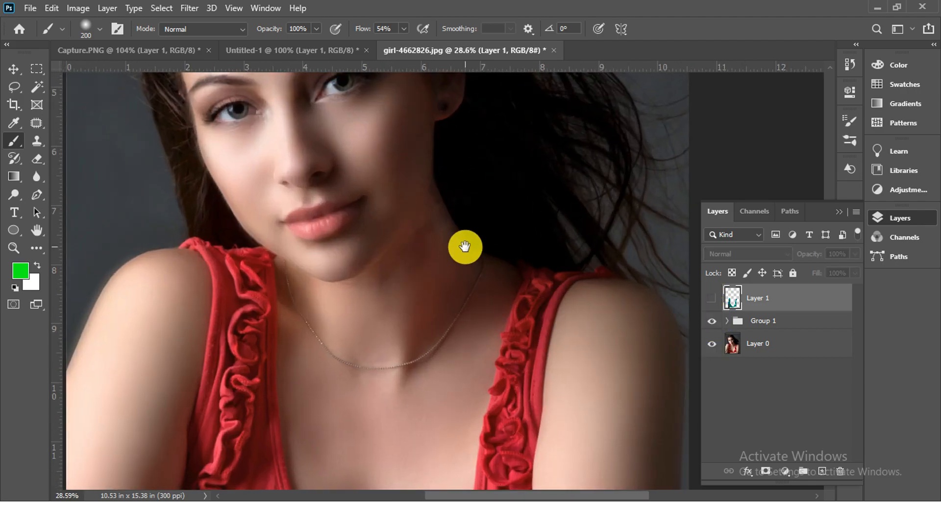
left_click_drag(464, 248, 479, 365)
left_click(713, 326)
left_click(713, 326)
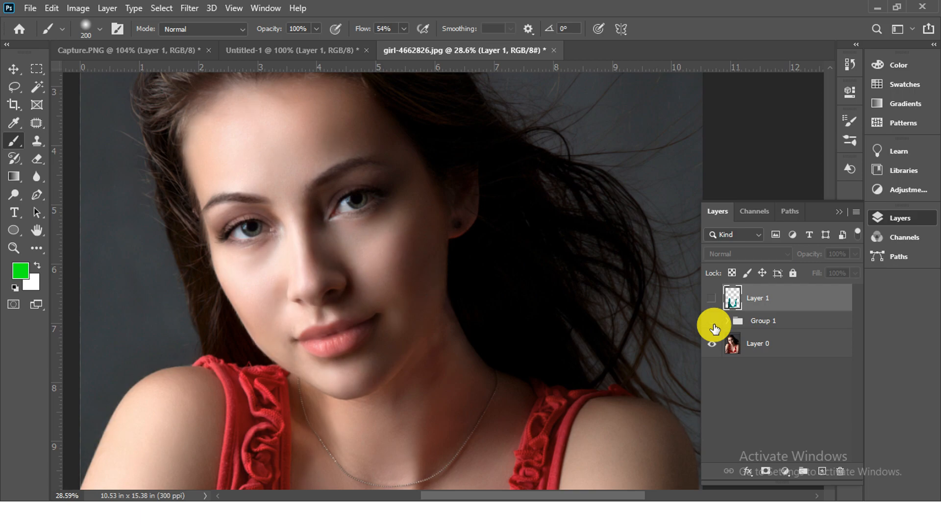
left_click(712, 300)
left_click(540, 364, "alt")
left_click(540, 364, "alt")
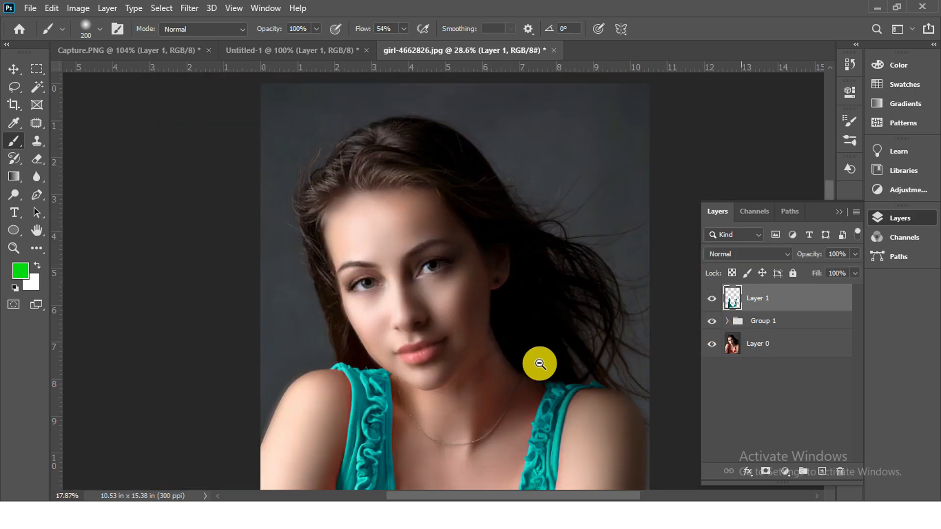
left_click(532, 399, "alt")
left_click(532, 400, "alt")
left_click_drag(474, 323, 515, 337)
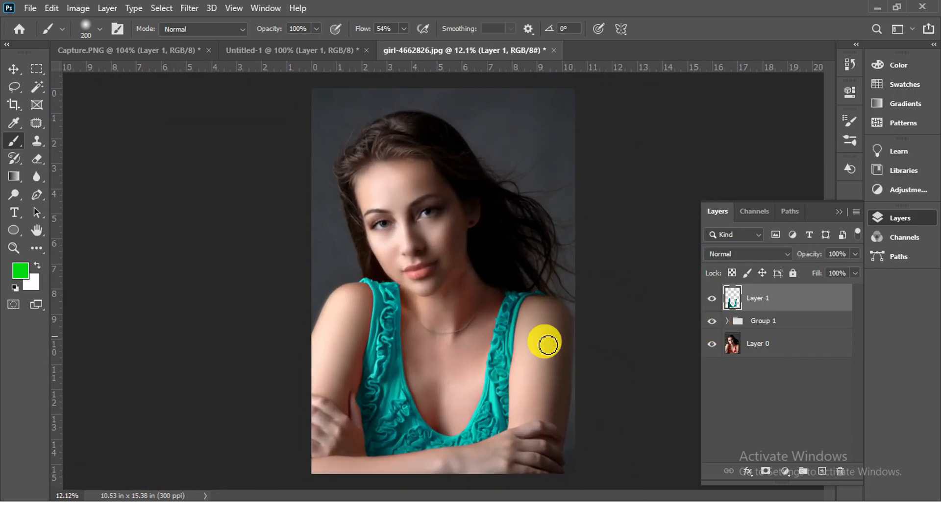